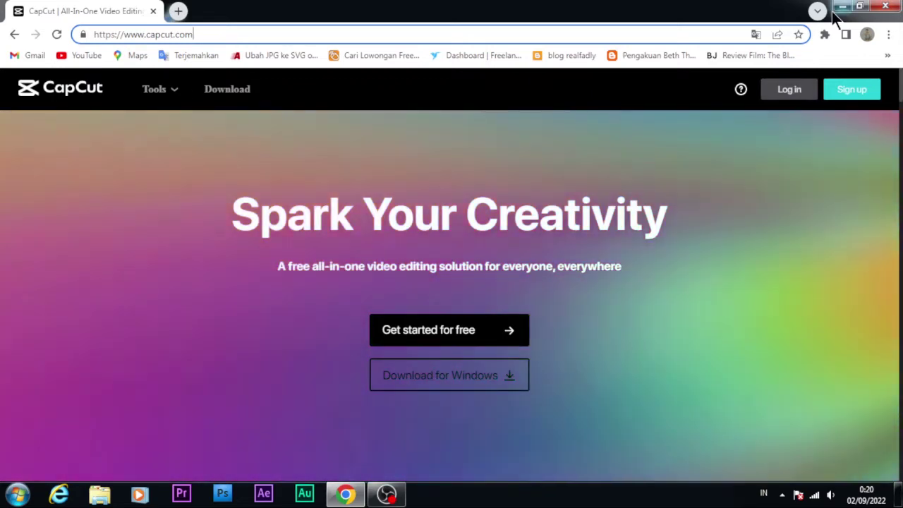
# Step: Switch to CapCut, review the global project, edit and performance settings, and save them with proxy mode on by default for new projects
pyautogui.click(839, 9)
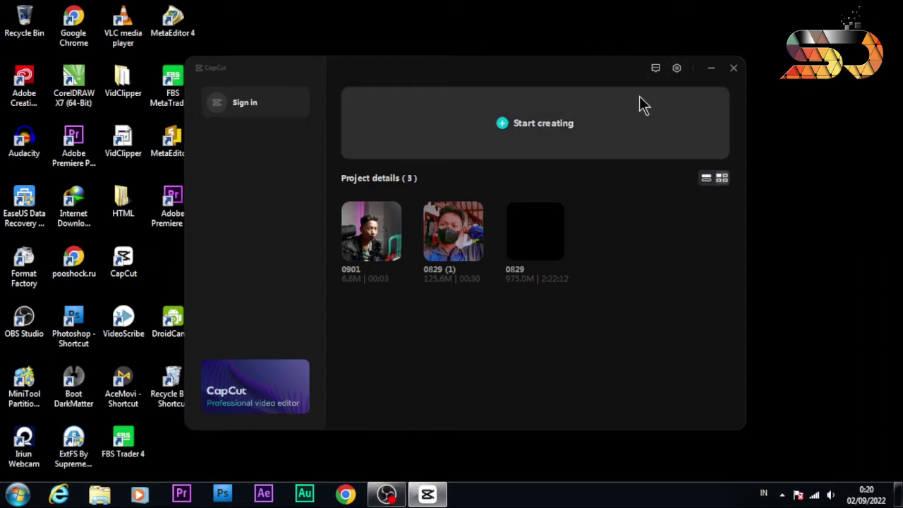
pyautogui.click(677, 69)
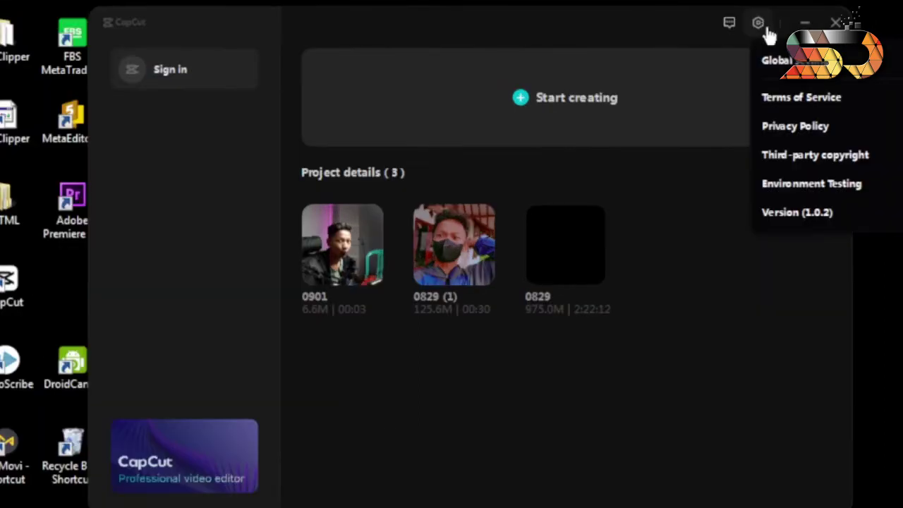
pyautogui.click(803, 67)
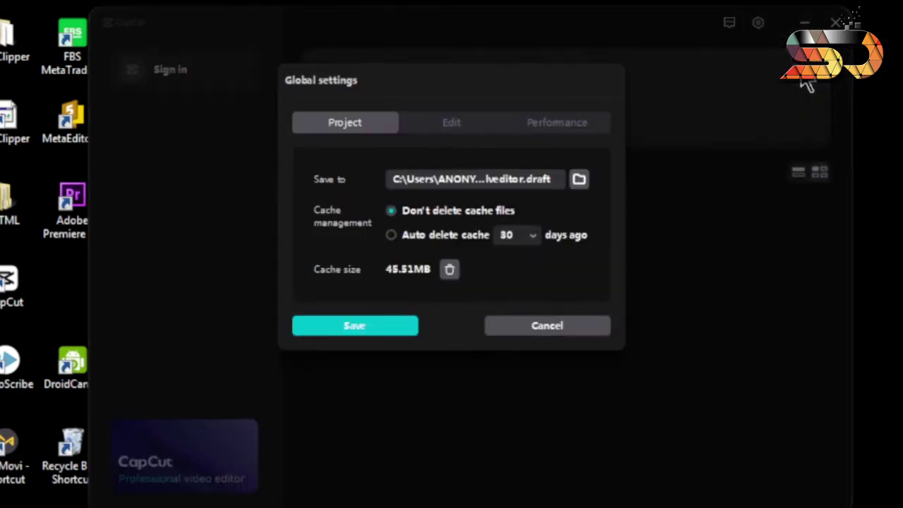
pyautogui.click(448, 126)
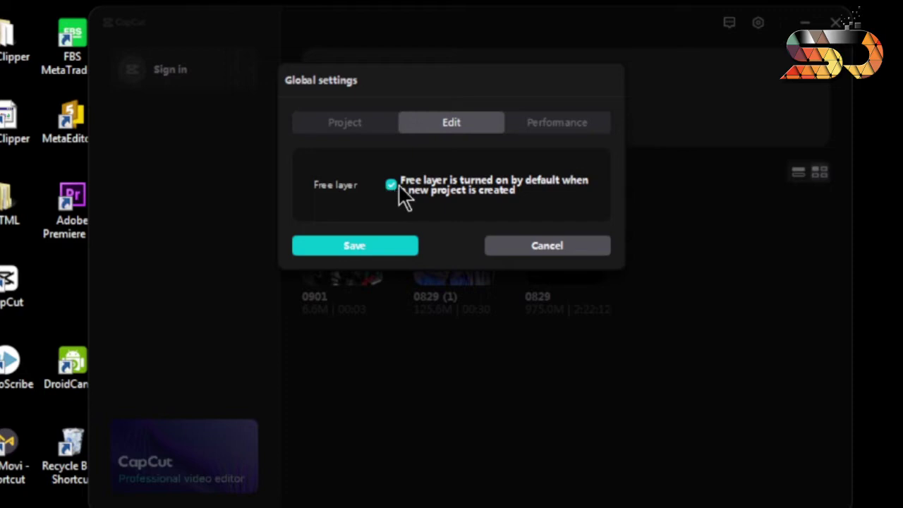
pyautogui.click(548, 127)
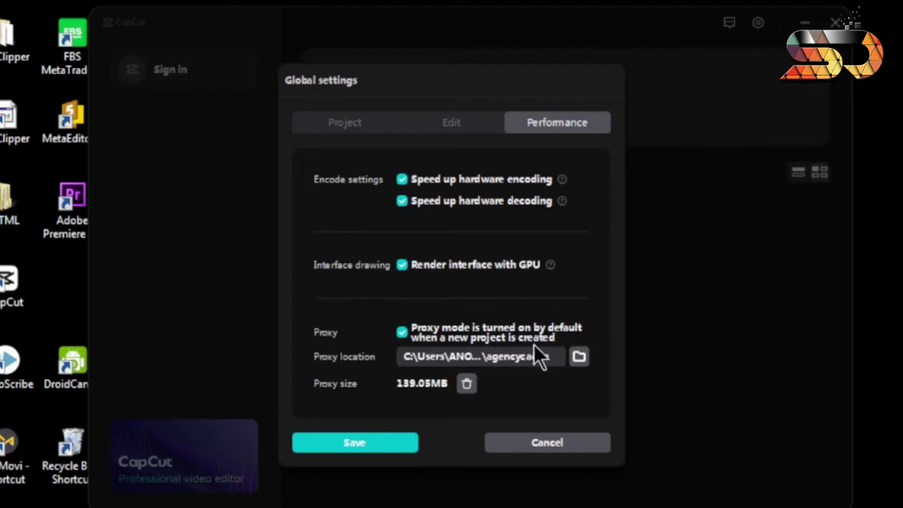
pyautogui.click(401, 332)
pyautogui.click(405, 332)
pyautogui.click(386, 436)
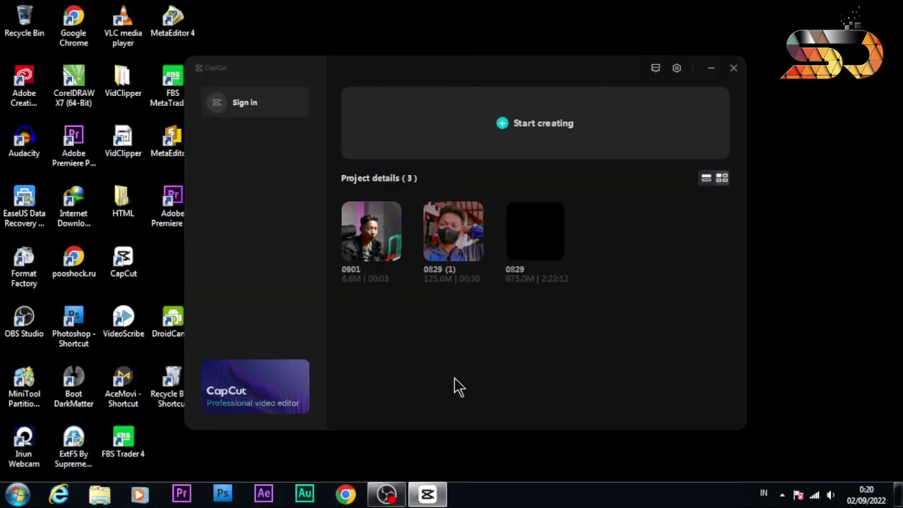
# Step: Sign in with the Google account and skip the user profile question
pyautogui.click(260, 107)
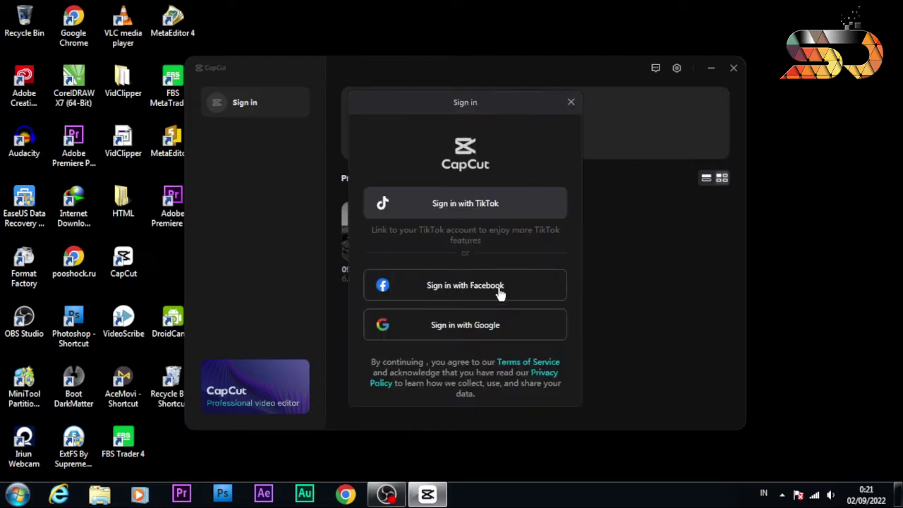
pyautogui.click(484, 326)
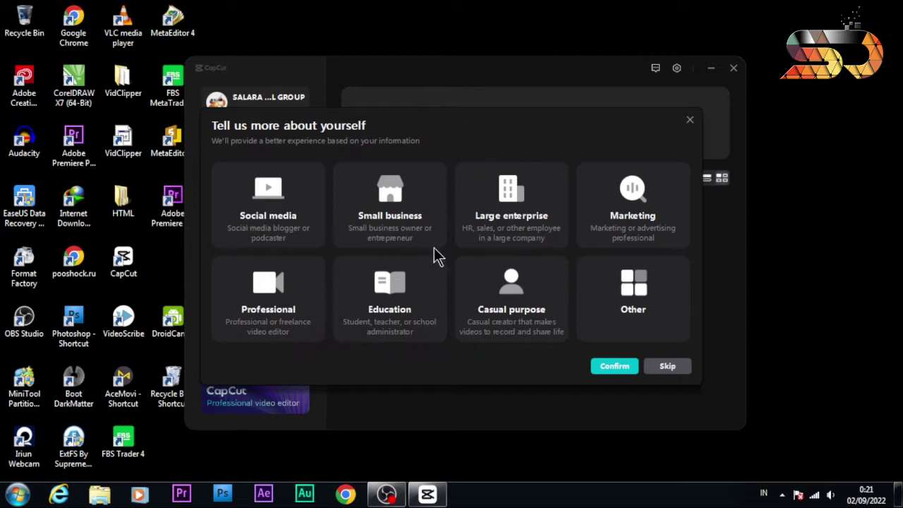
pyautogui.click(389, 233)
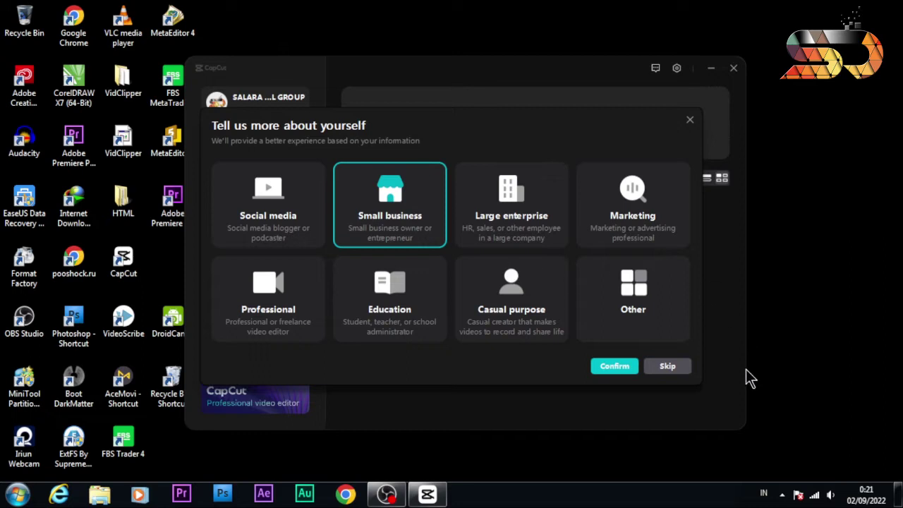
pyautogui.click(664, 367)
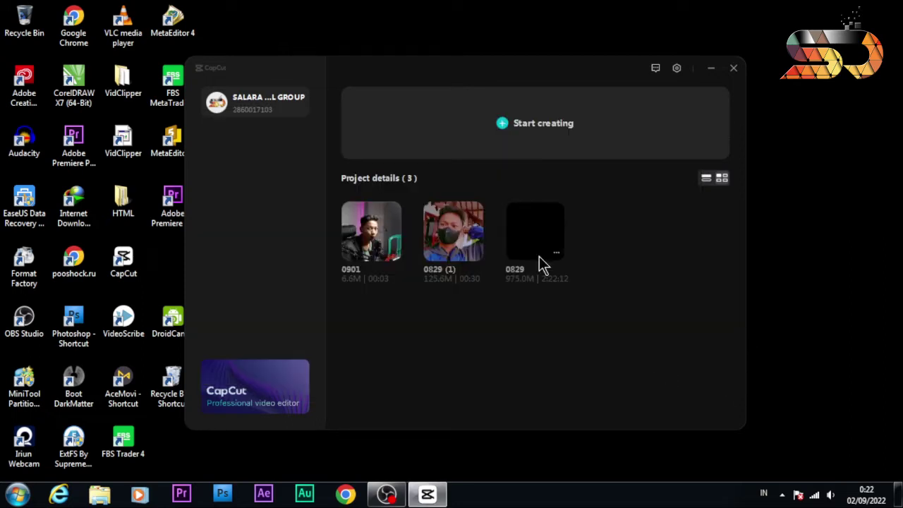
# Step: Create a new video project and view the options in the editor's main menu
pyautogui.click(529, 132)
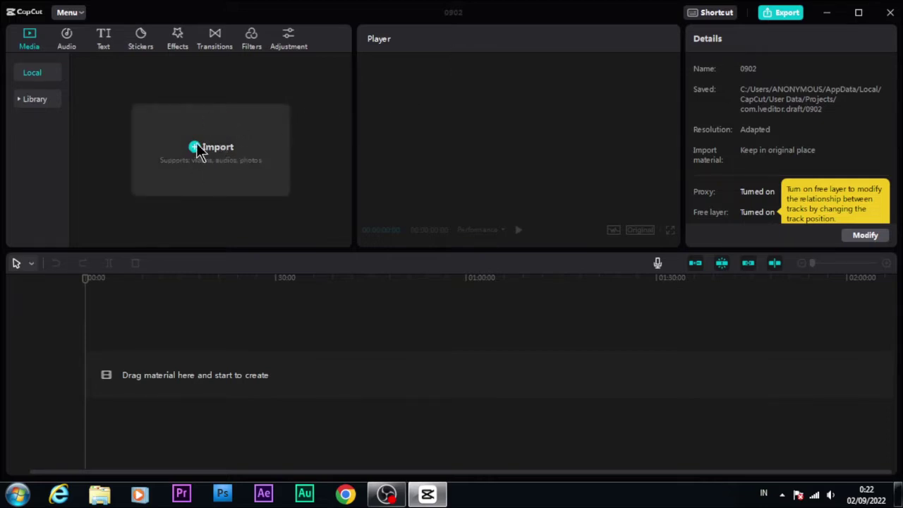
pyautogui.click(78, 15)
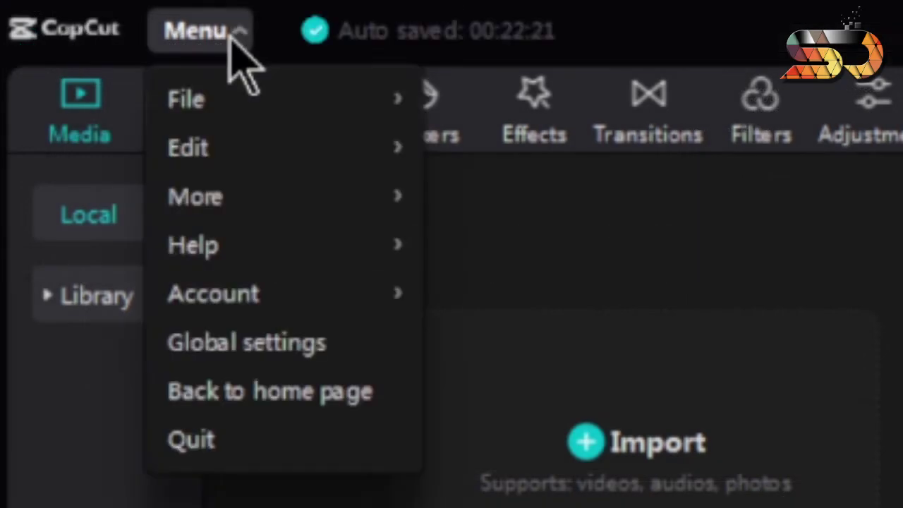
pyautogui.moveTo(294, 106)
# Step: Import the video clips into the project's local media and place VID_20220726_073621.mp4 at the start of the timeline
pyautogui.click(529, 151)
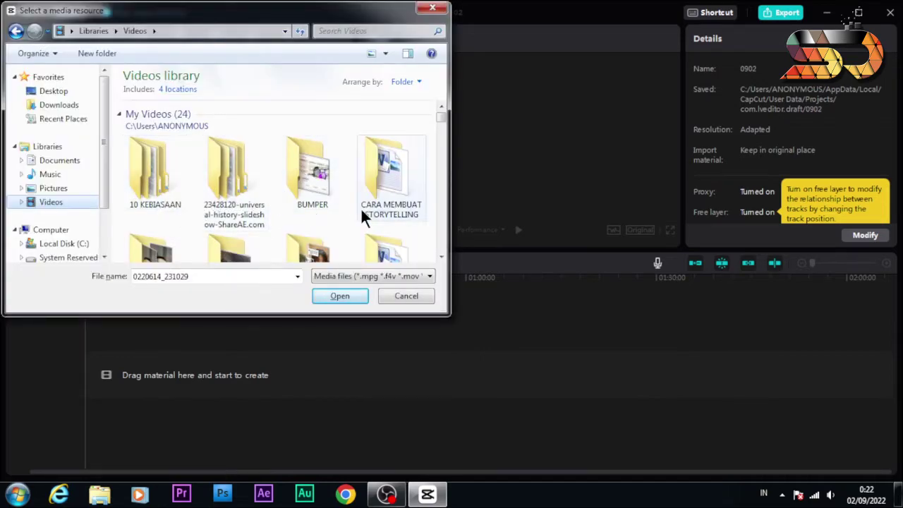
pyautogui.click(407, 295)
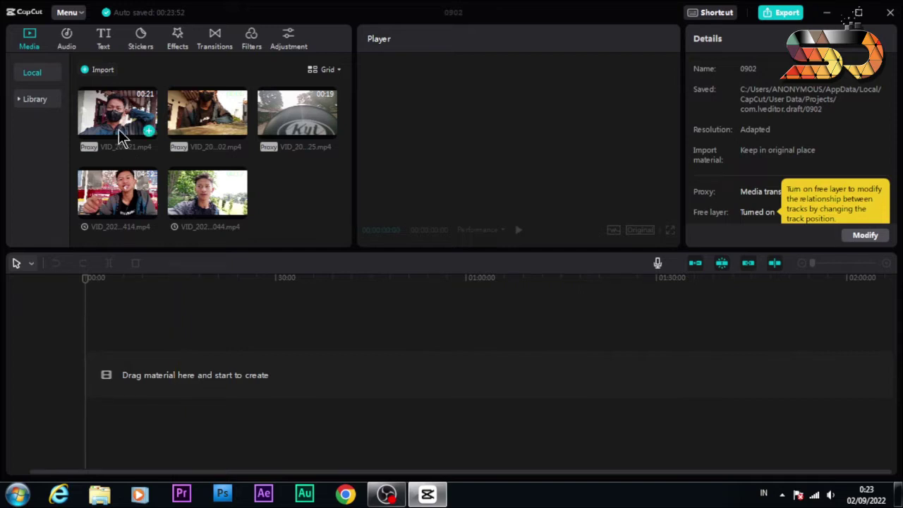
pyautogui.moveTo(118, 129); pyautogui.dragTo(92, 379)
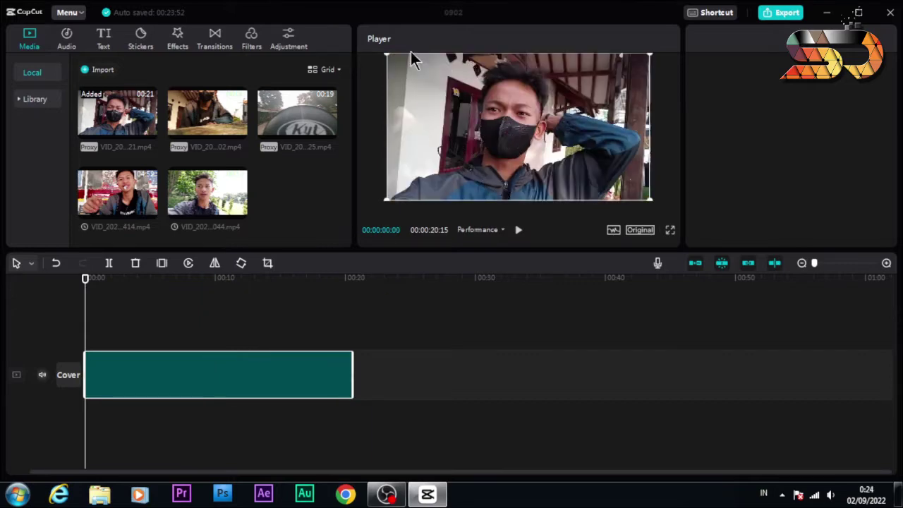
# Step: Preview several moments of the clip on the timeline, finishing at about 3 seconds
pyautogui.click(107, 328)
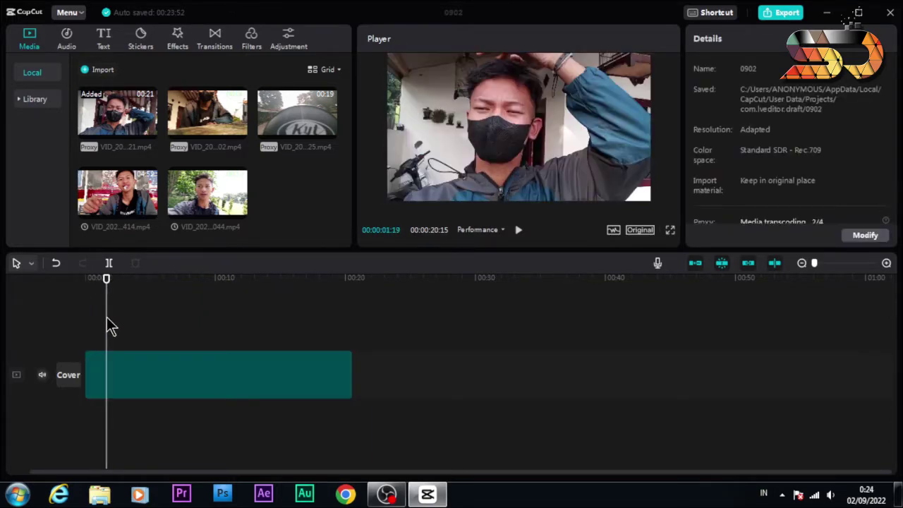
pyautogui.click(178, 343)
pyautogui.click(233, 339)
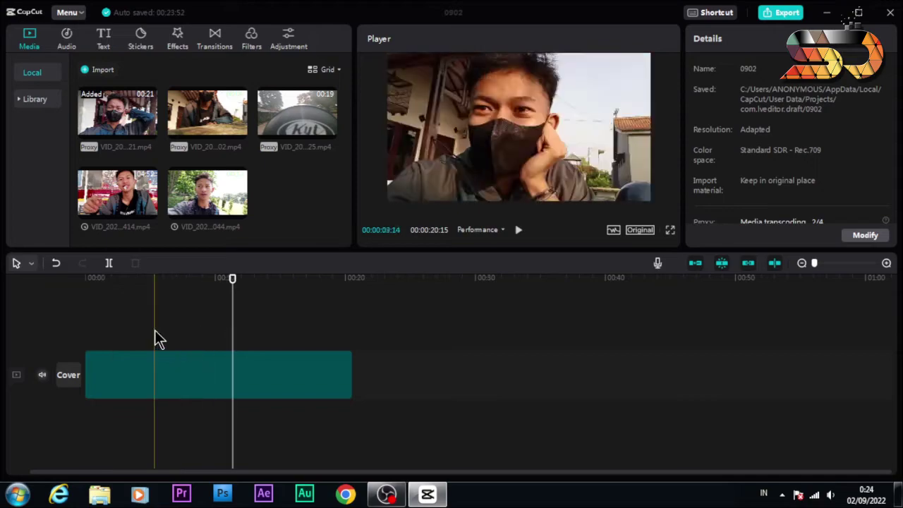
pyautogui.click(125, 338)
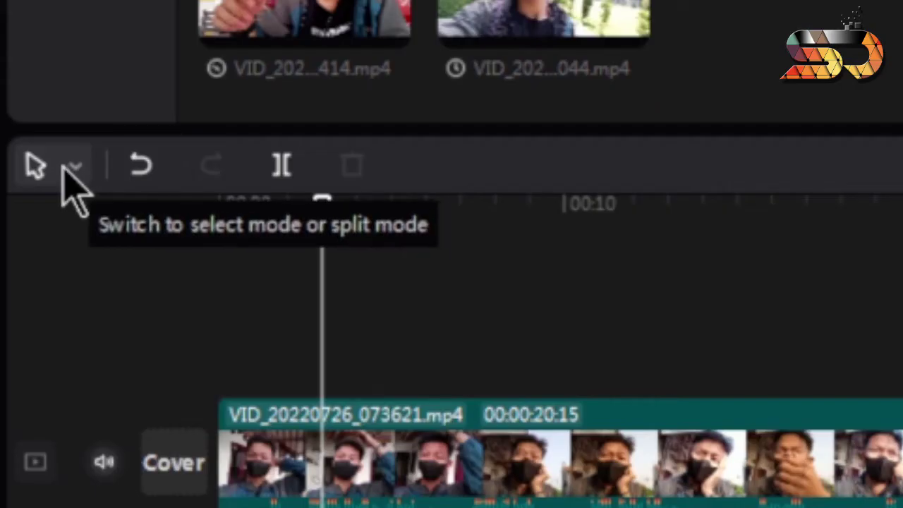
# Step: Switch the timeline cursor to split mode and back to select mode
pyautogui.click(71, 166)
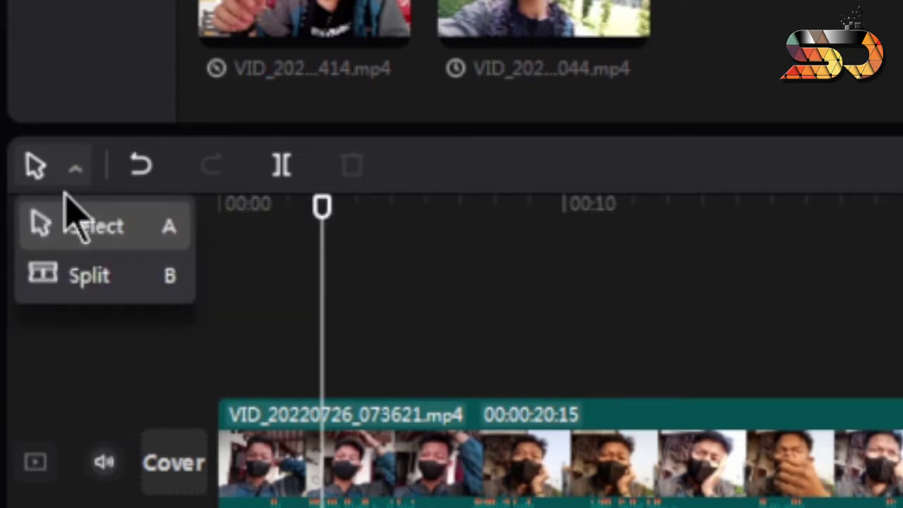
pyautogui.click(81, 274)
pyautogui.click(73, 167)
pyautogui.click(78, 226)
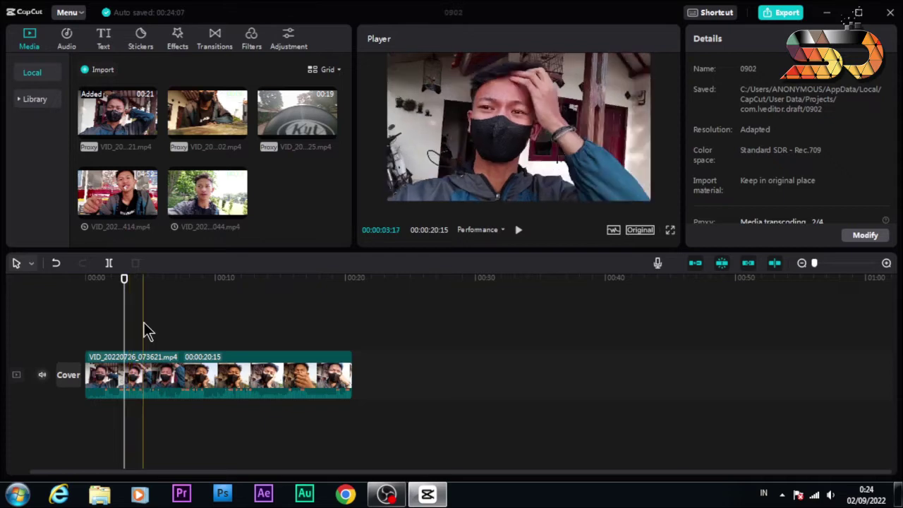
# Step: Split the timeline clip in split mode at about 7 seconds and about 15 seconds
pyautogui.press('b')
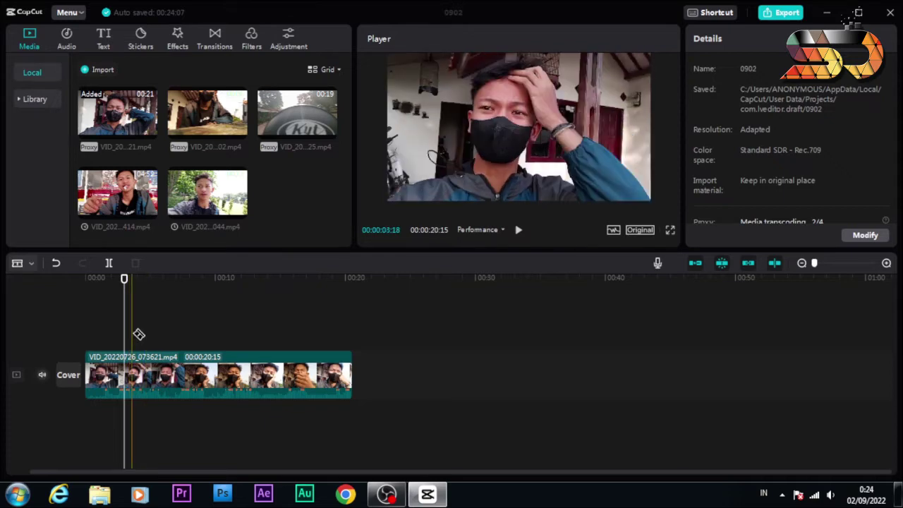
pyautogui.press('a')
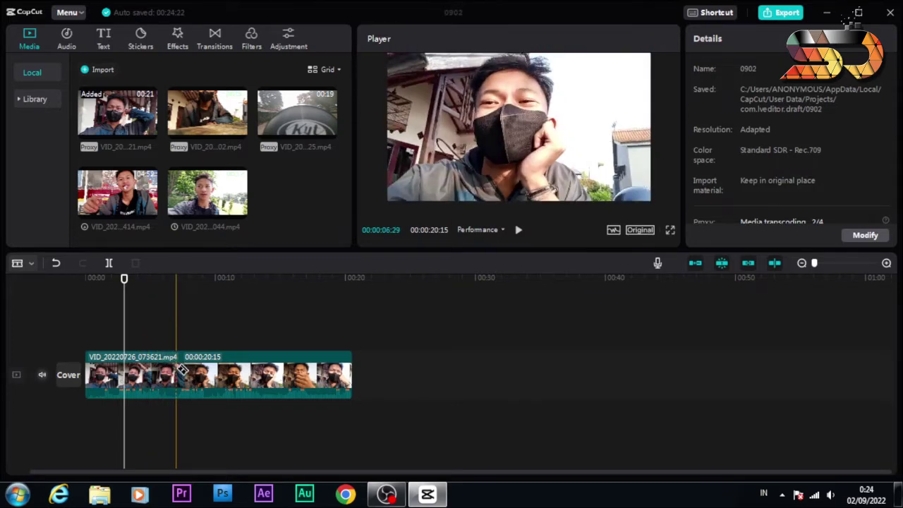
pyautogui.click(179, 371)
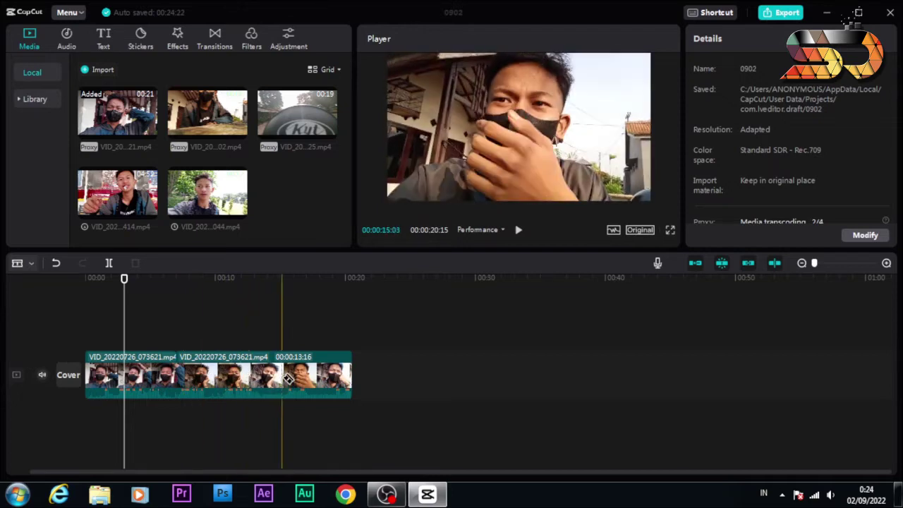
pyautogui.click(286, 379)
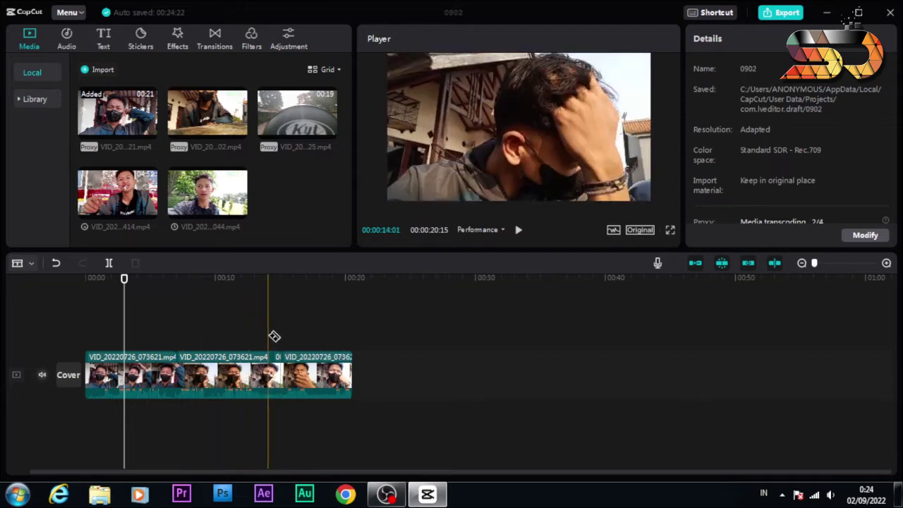
# Step: Delete the middle segment of the split clip
pyautogui.press('a')
pyautogui.click(240, 371)
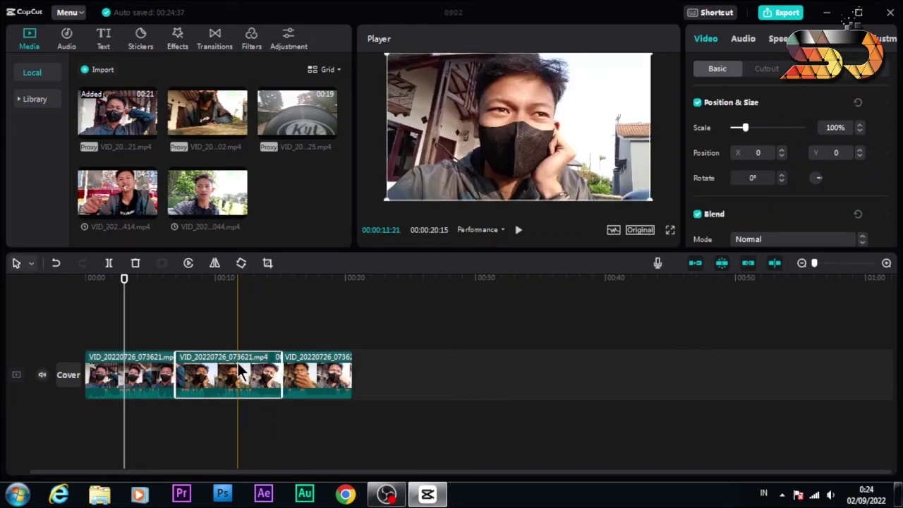
pyautogui.press('Delete')
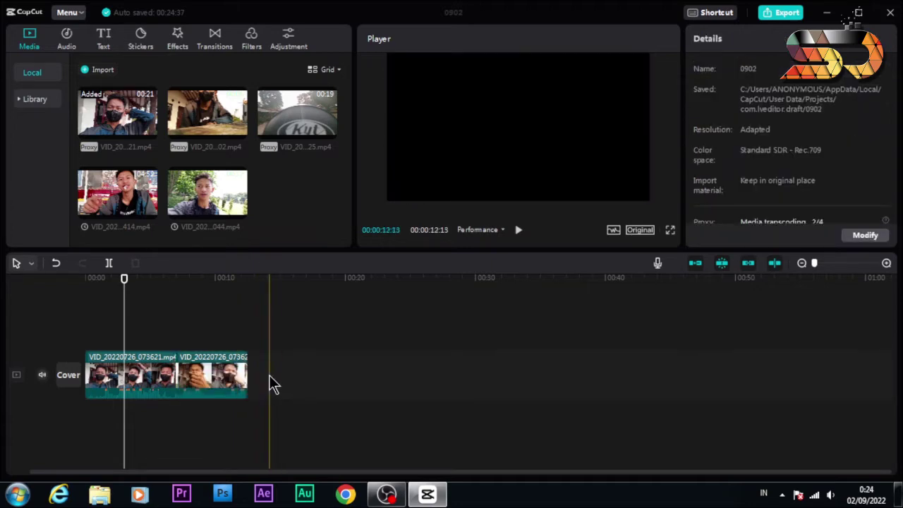
# Step: Play back the cut between the two remaining segments, starting from about 6 seconds
pyautogui.click(165, 295)
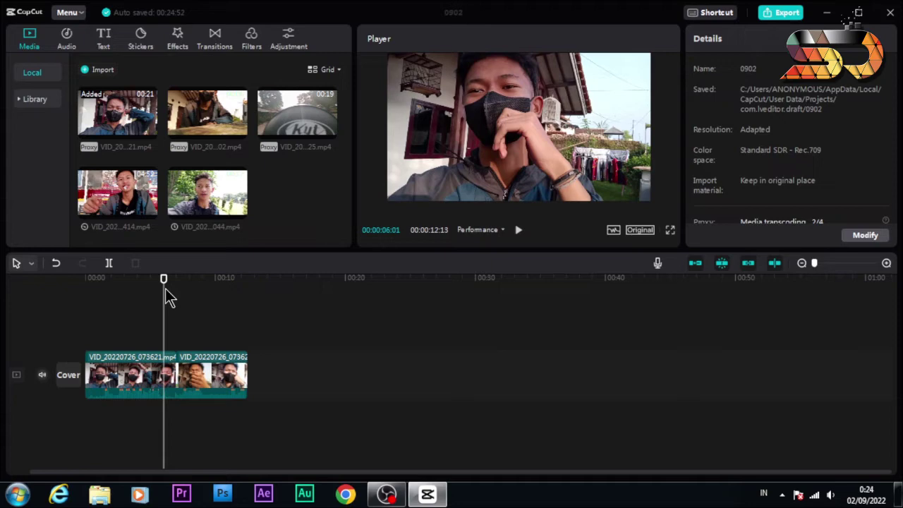
pyautogui.press('space')
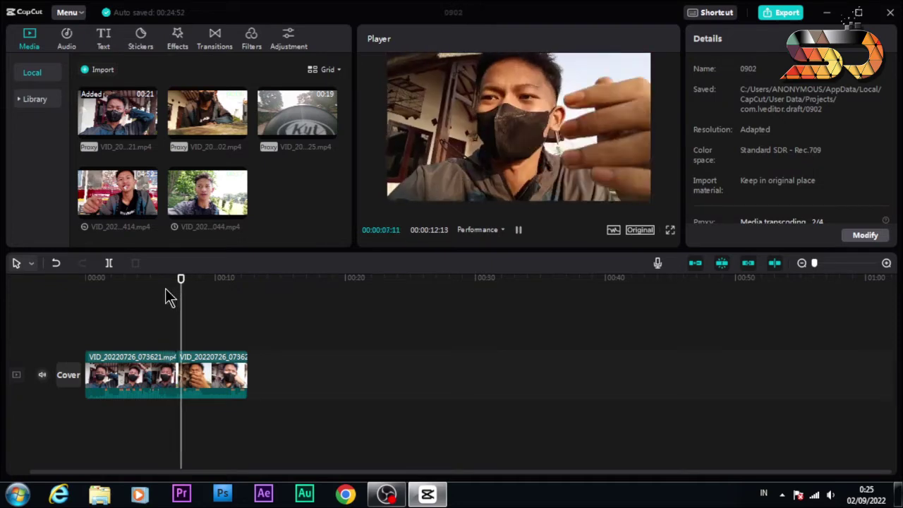
pyautogui.press('space')
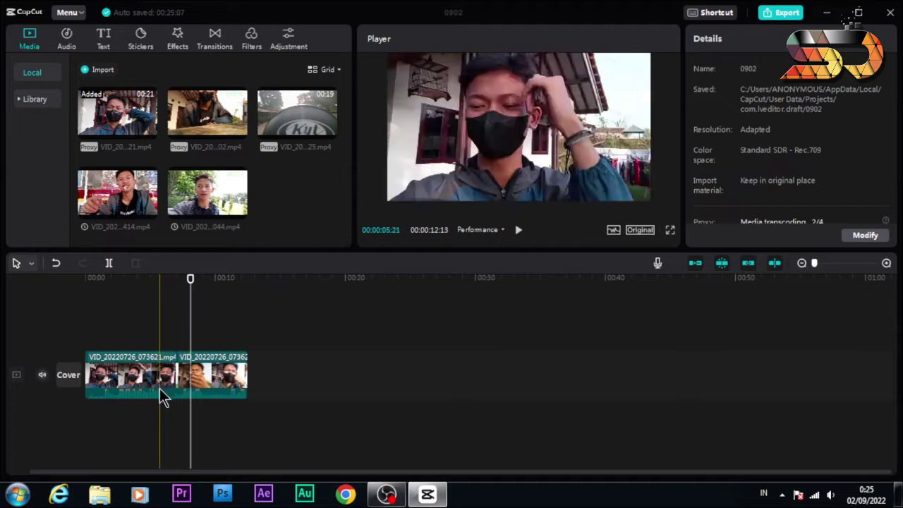
# Step: Scale the second segment down to 74% and set its scale back to 100%
pyautogui.click(216, 382)
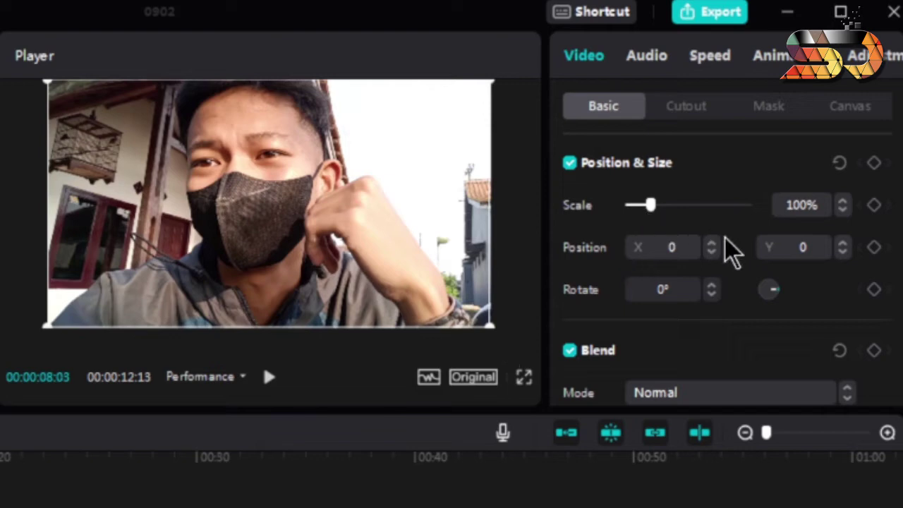
pyautogui.moveTo(653, 206)
pyautogui.mouseDown()
pyautogui.moveTo(675, 209)
pyautogui.moveTo(649, 206)
pyautogui.moveTo(650, 221)
pyautogui.mouseUp()
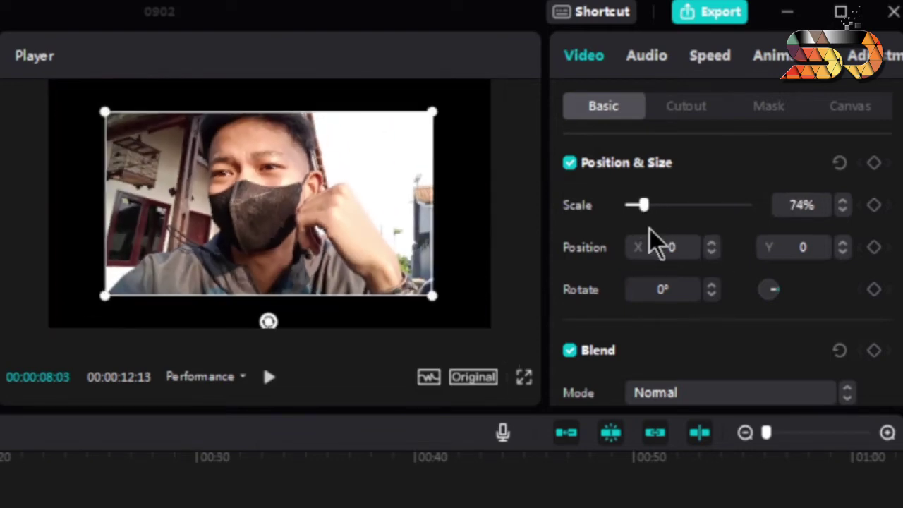
pyautogui.click(805, 207)
pyautogui.press('BackSpace')
pyautogui.press('BackSpace')
pyautogui.write('100')
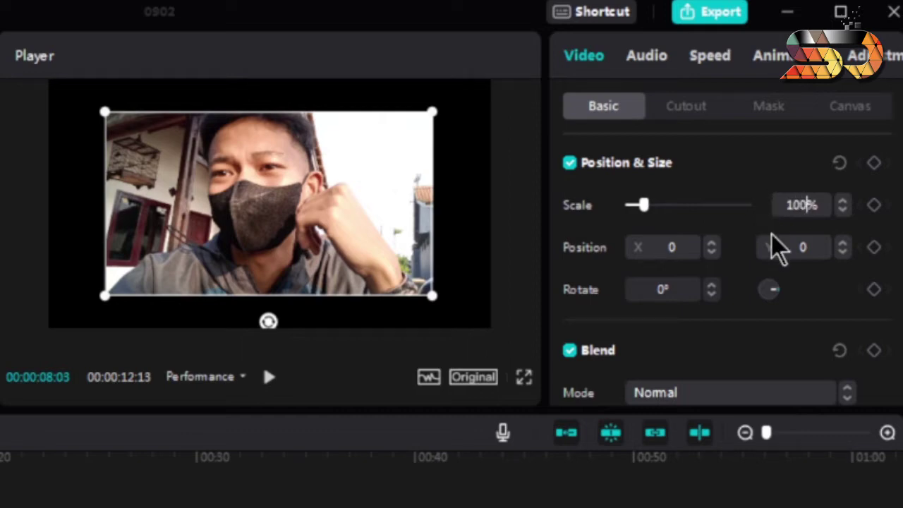
pyautogui.press('Return')
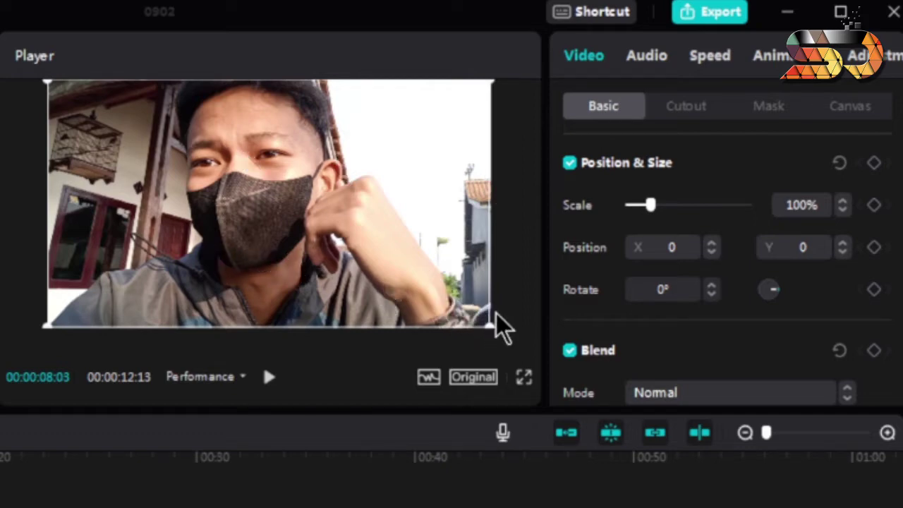
# Step: Resize the second segment in the preview until slightly larger than the canvas, and shift it to position X 0, Y -55
pyautogui.moveTo(492, 329); pyautogui.dragTo(484, 333)
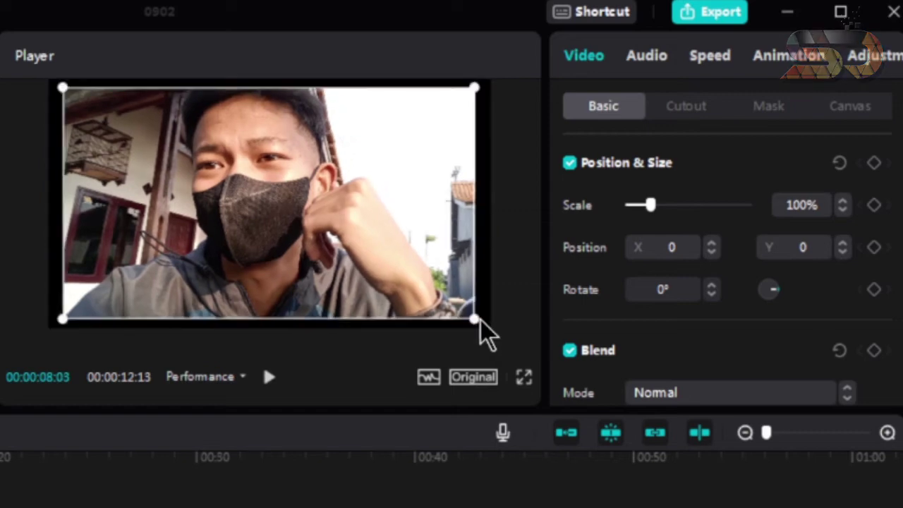
pyautogui.moveTo(475, 312); pyautogui.dragTo(492, 329)
pyautogui.moveTo(428, 261); pyautogui.dragTo(408, 263)
pyautogui.moveTo(476, 324); pyautogui.dragTo(487, 339)
pyautogui.moveTo(445, 283)
pyautogui.mouseDown()
pyautogui.moveTo(460, 295)
pyautogui.moveTo(459, 282)
pyautogui.mouseUp()
pyautogui.scroll(-1, 602, 321)
pyautogui.scroll(-5, 601, 320)
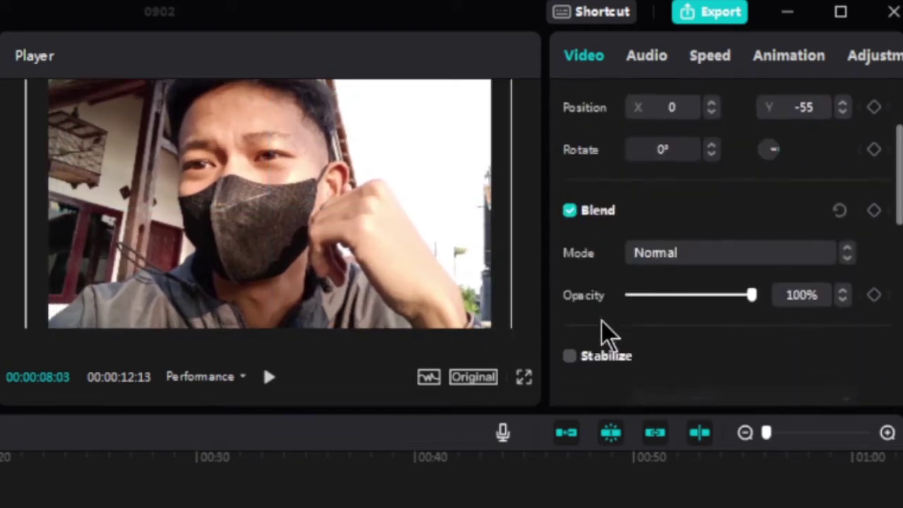
# Step: Look over the blend modes, then turn Stabilize at the Recommended level on and off again for the first segment
pyautogui.click(641, 185)
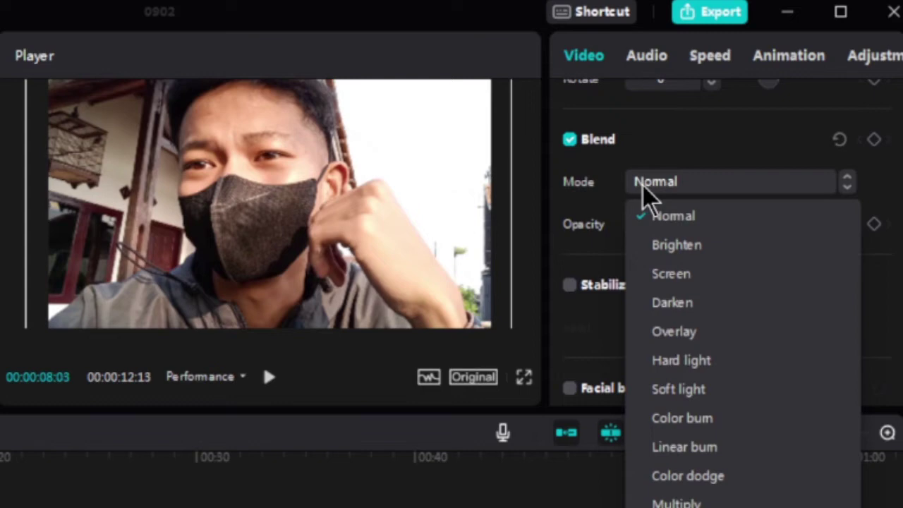
pyautogui.click(593, 188)
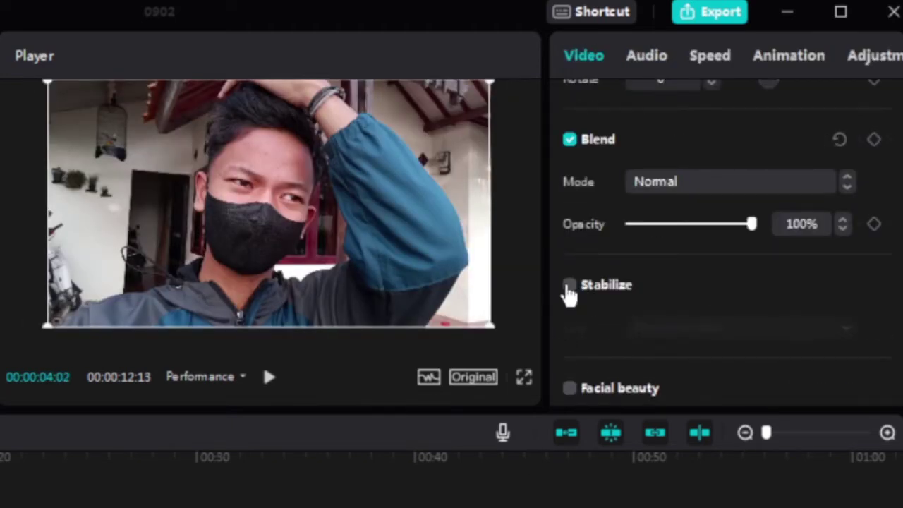
pyautogui.click(569, 286)
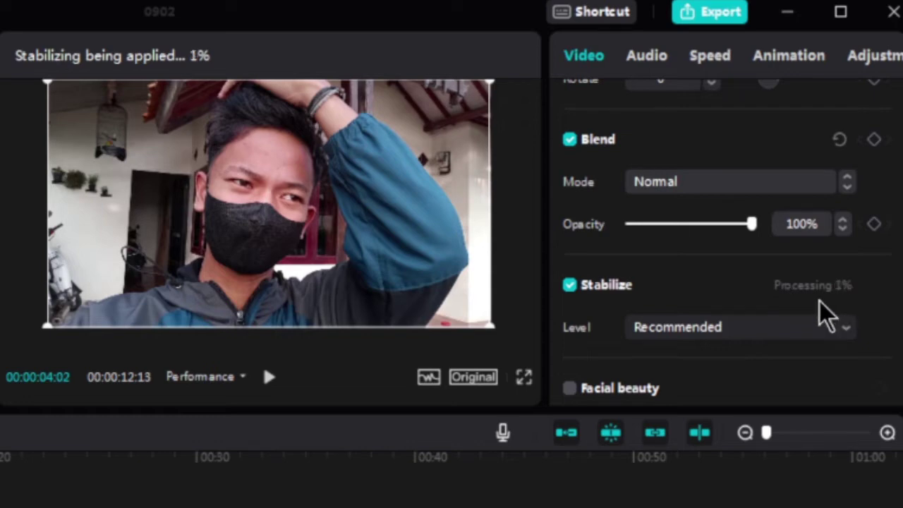
pyautogui.click(570, 286)
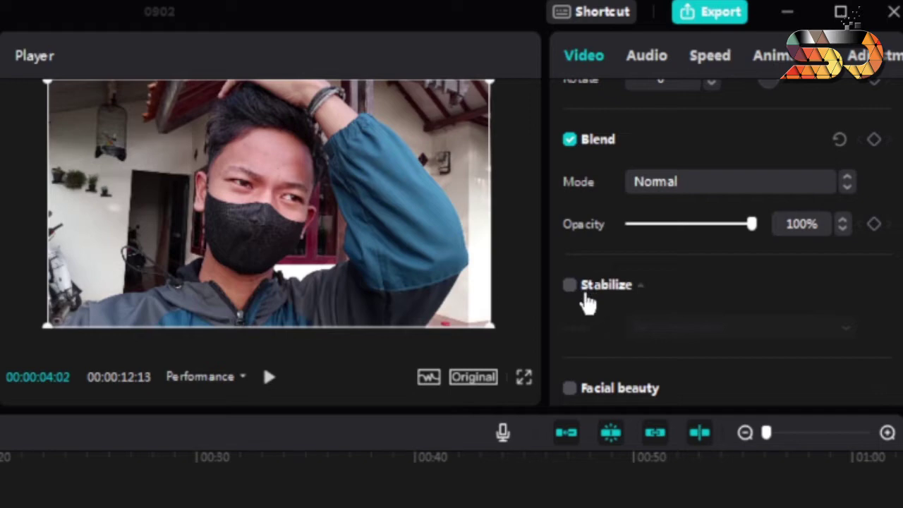
# Step: Enable Facial beauty on the first segment and raise the Eyes value to 77
pyautogui.scroll(-3, 584, 295)
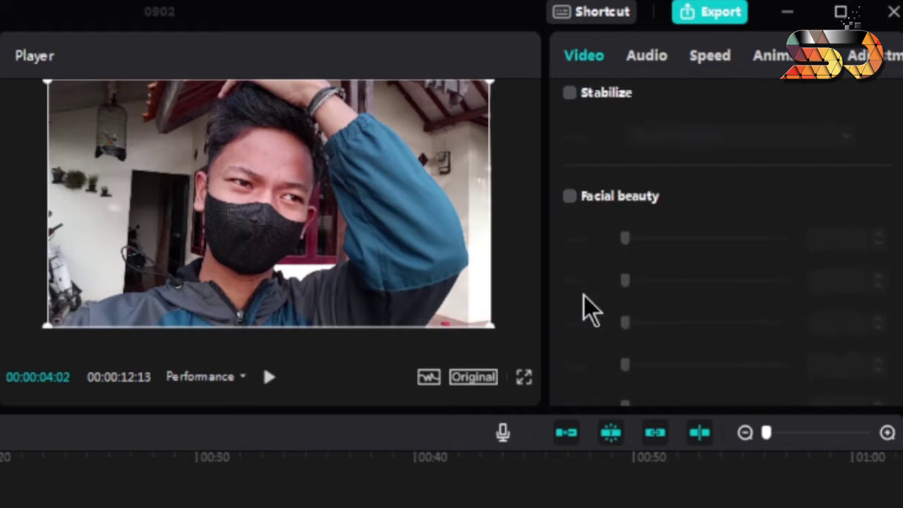
pyautogui.click(570, 198)
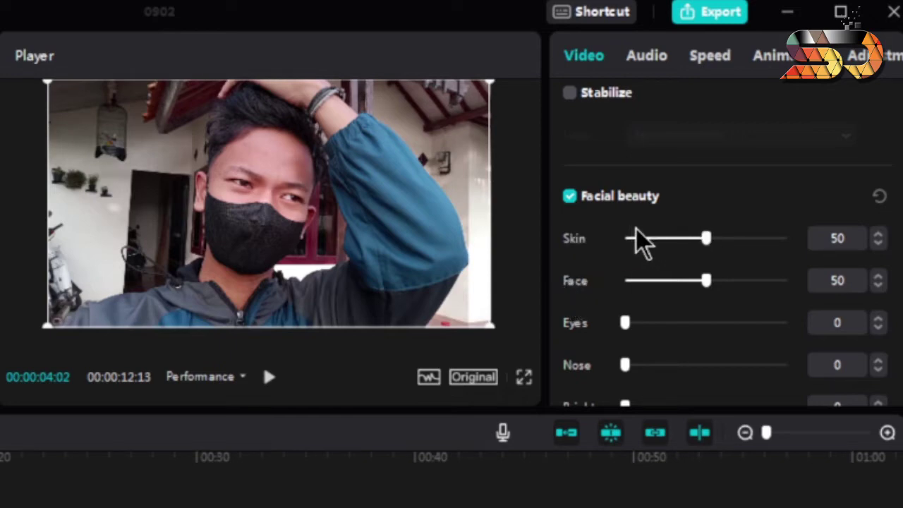
pyautogui.scroll(-2, 597, 360)
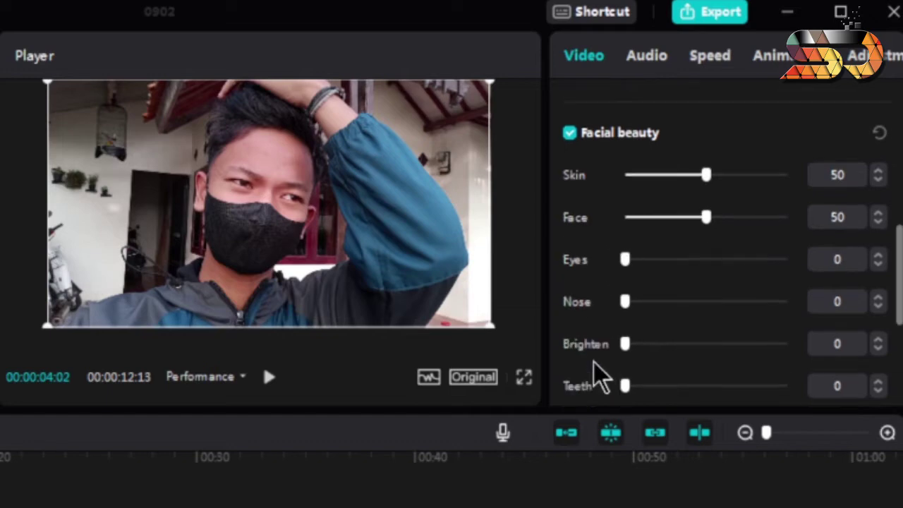
pyautogui.moveTo(648, 248); pyautogui.dragTo(748, 255)
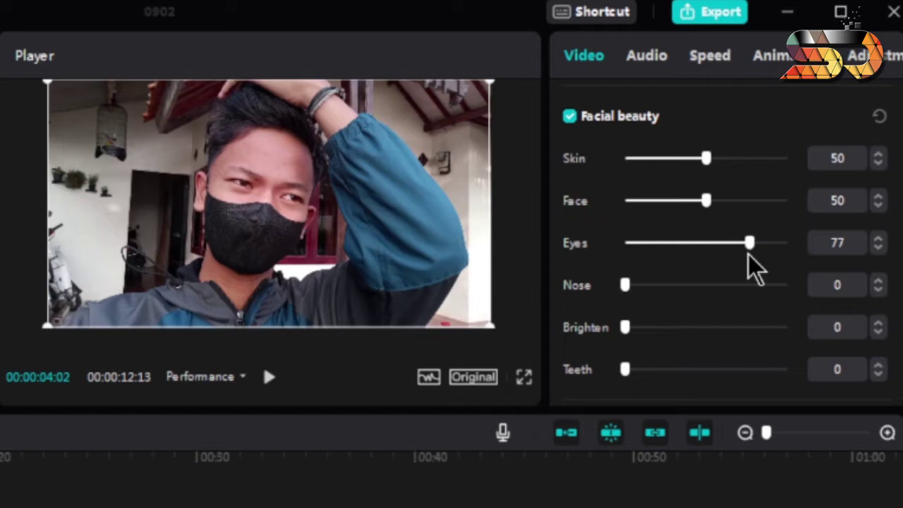
# Step: Turn the Body adjustment on and off again for the first segment
pyautogui.scroll(-2, 589, 335)
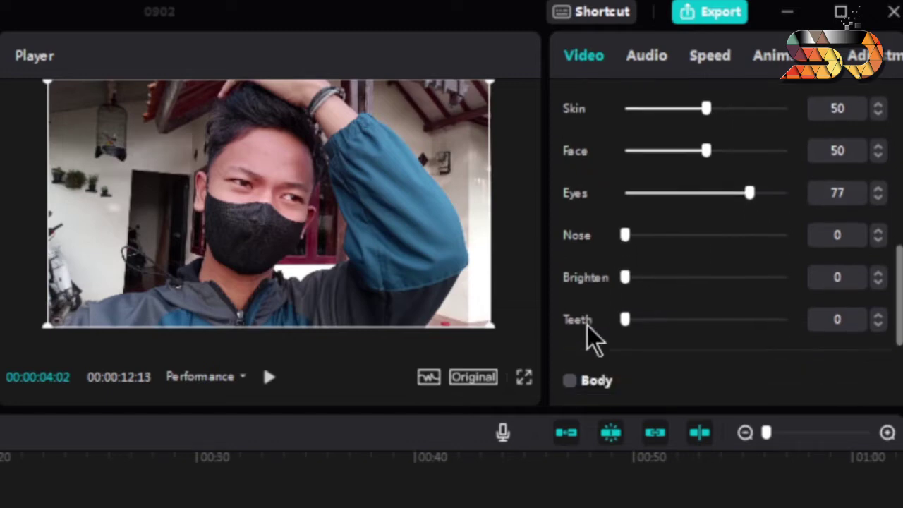
pyautogui.click(571, 351)
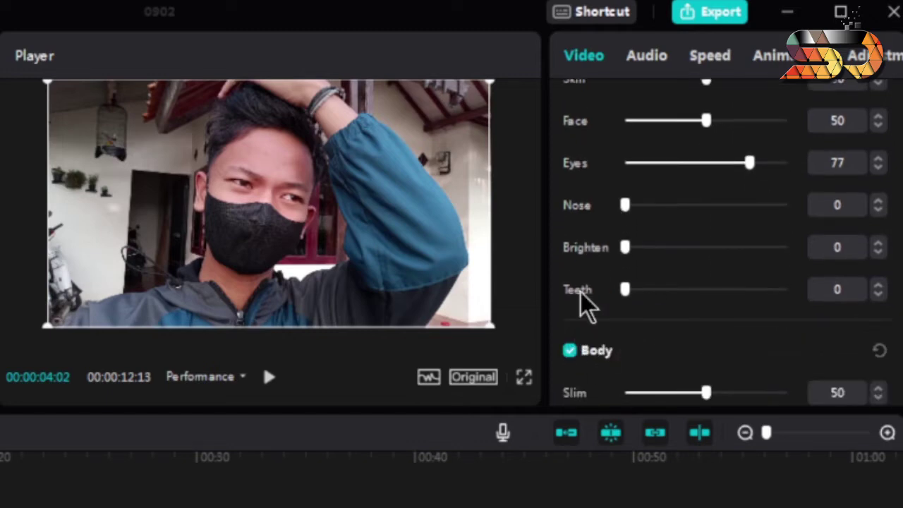
pyautogui.scroll(-2, 581, 303)
pyautogui.click(571, 273)
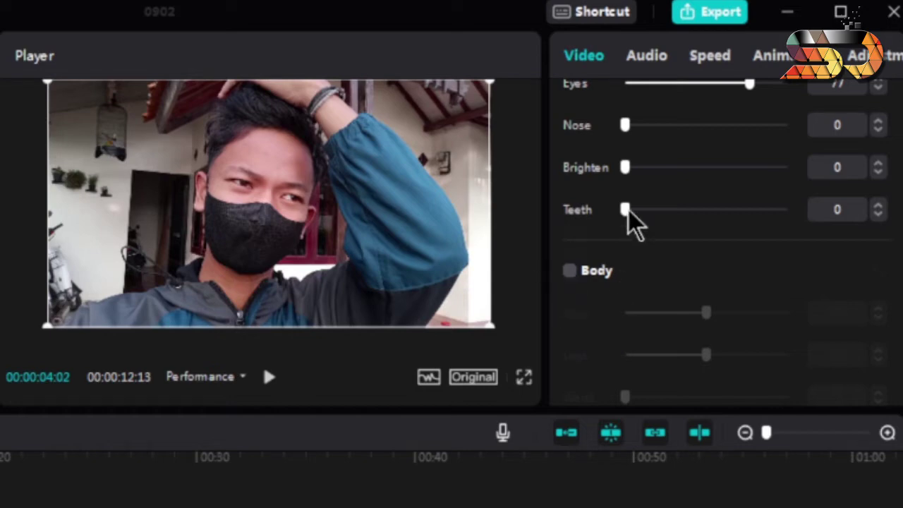
# Step: Review the first segment's audio settings, including volume, fades, noise reduction and voice effects
pyautogui.click(647, 58)
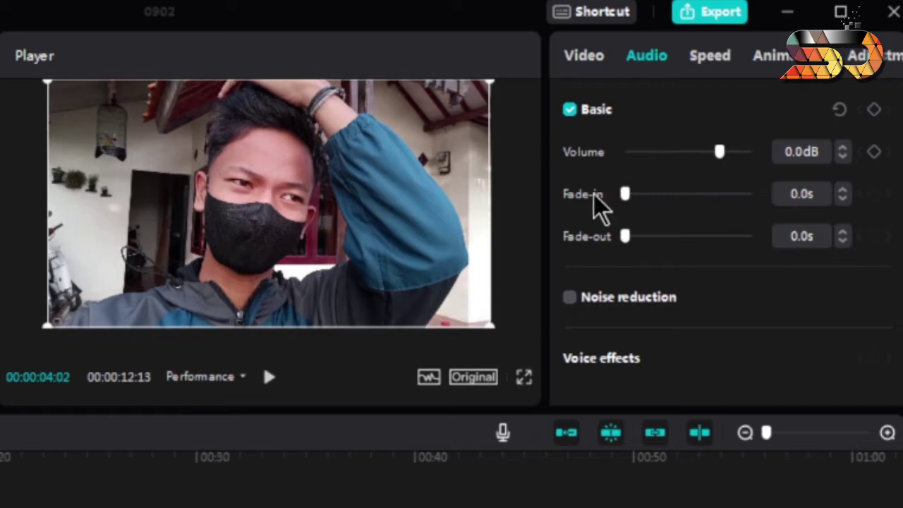
pyautogui.scroll(-1, 659, 300)
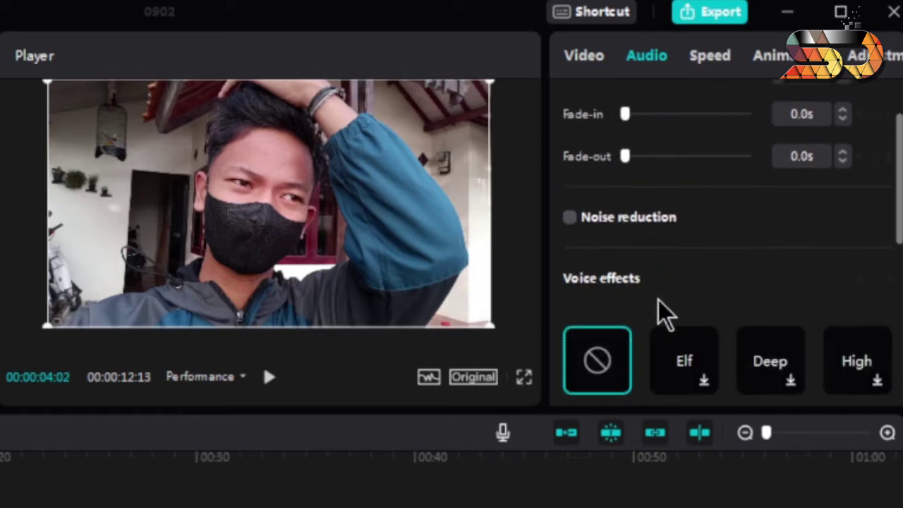
pyautogui.scroll(-3, 644, 325)
# Step: Try the Montage speed curve on the first segment, and replace it with the Customized curve
pyautogui.click(708, 58)
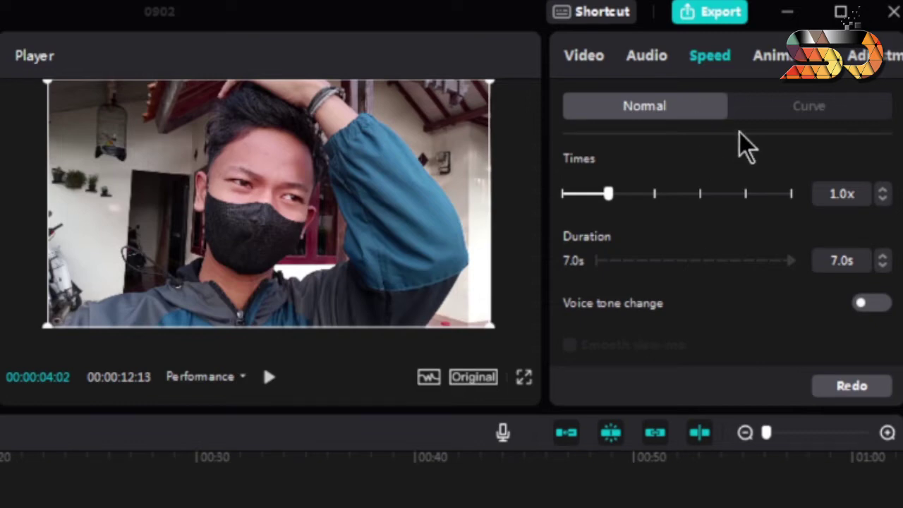
pyautogui.click(797, 117)
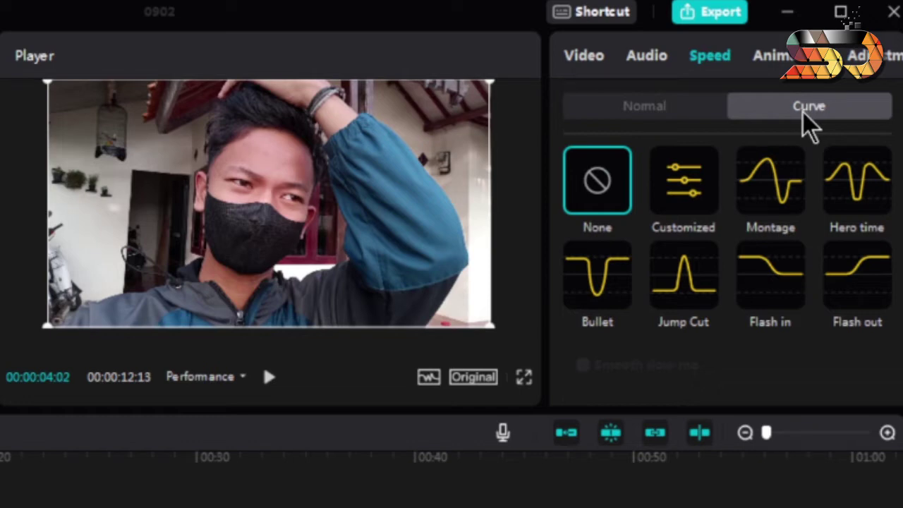
pyautogui.click(777, 201)
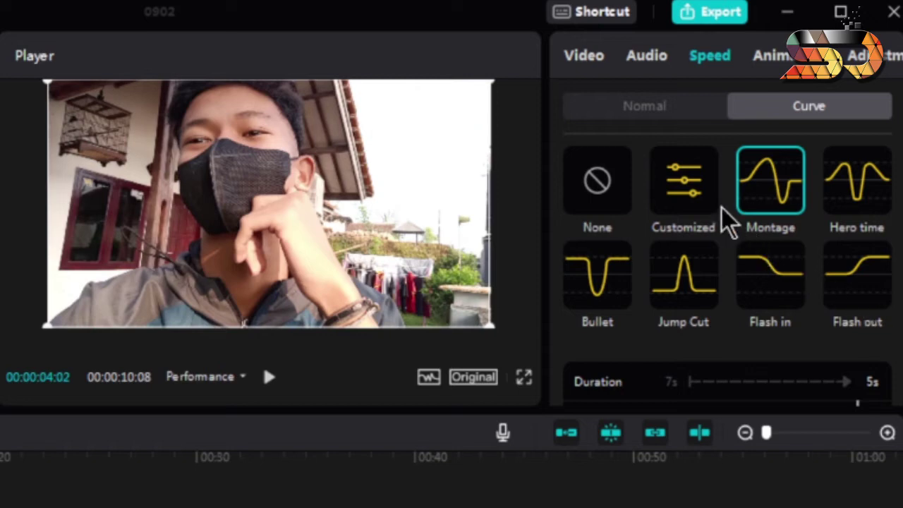
pyautogui.click(703, 198)
pyautogui.scroll(-5, 690, 339)
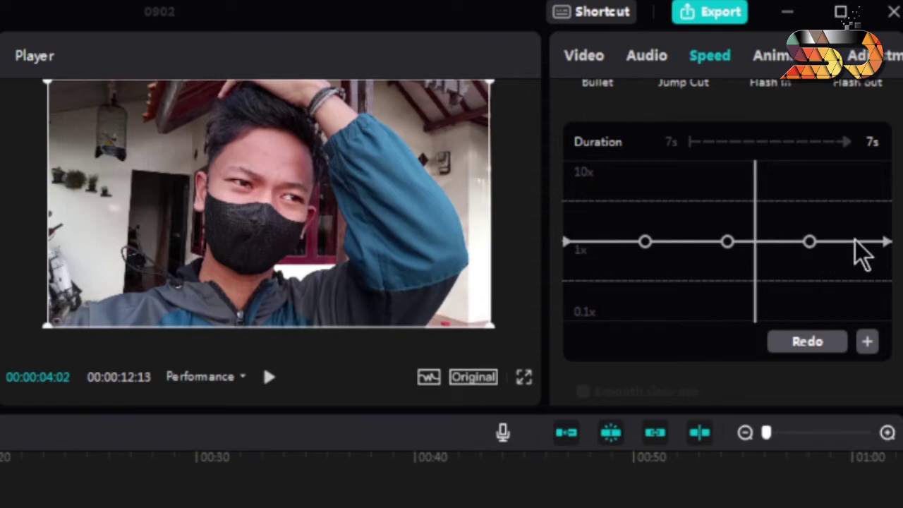
# Step: Lower the custom speed curve's first and third points below 1x, raise the middle point above 1x, and play back the result from the start
pyautogui.moveTo(644, 243); pyautogui.dragTo(646, 268)
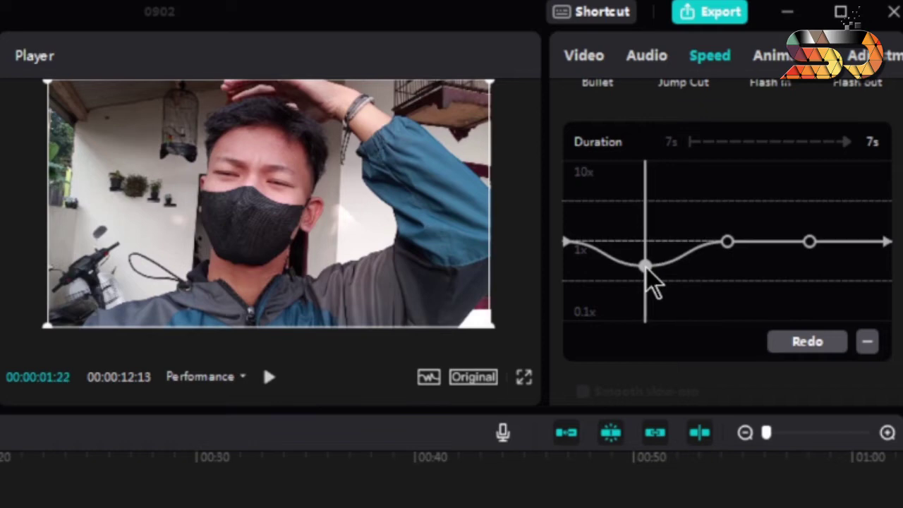
pyautogui.click(736, 235)
pyautogui.click(728, 242)
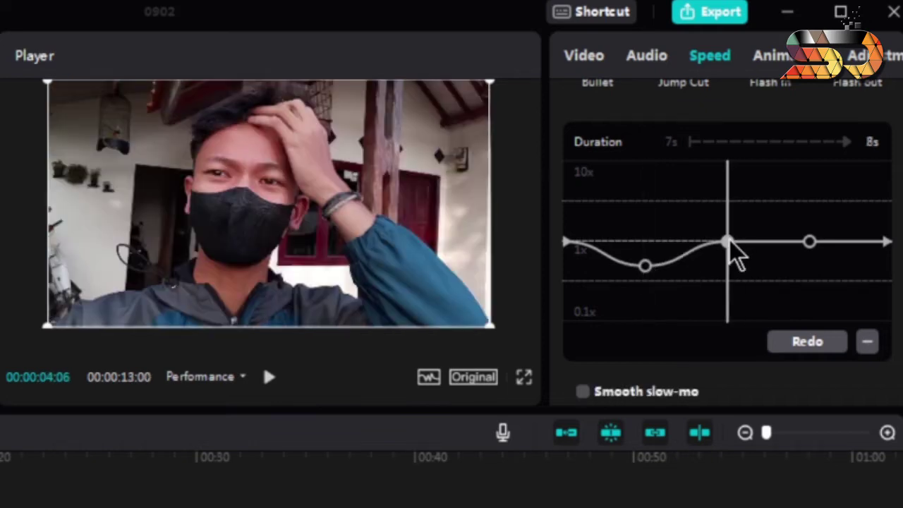
pyautogui.moveTo(728, 242); pyautogui.dragTo(726, 220)
pyautogui.click(809, 242)
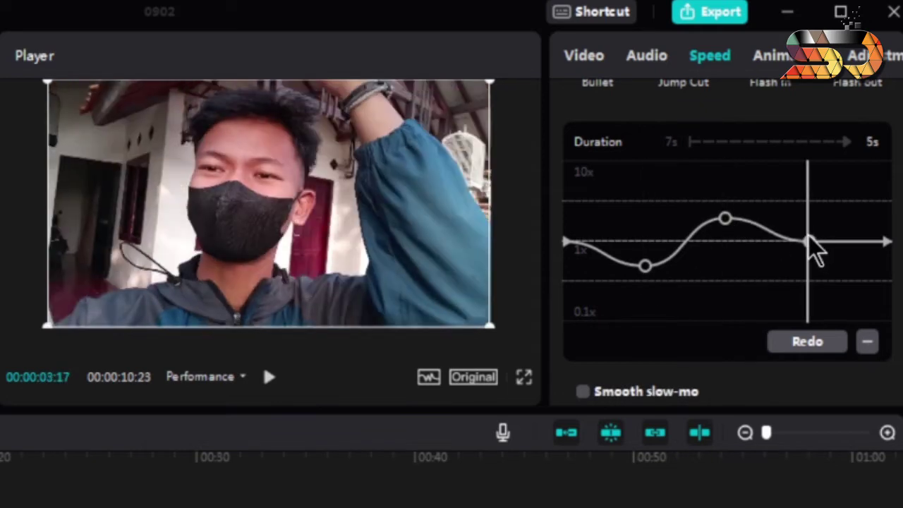
pyautogui.moveTo(811, 244); pyautogui.dragTo(811, 268)
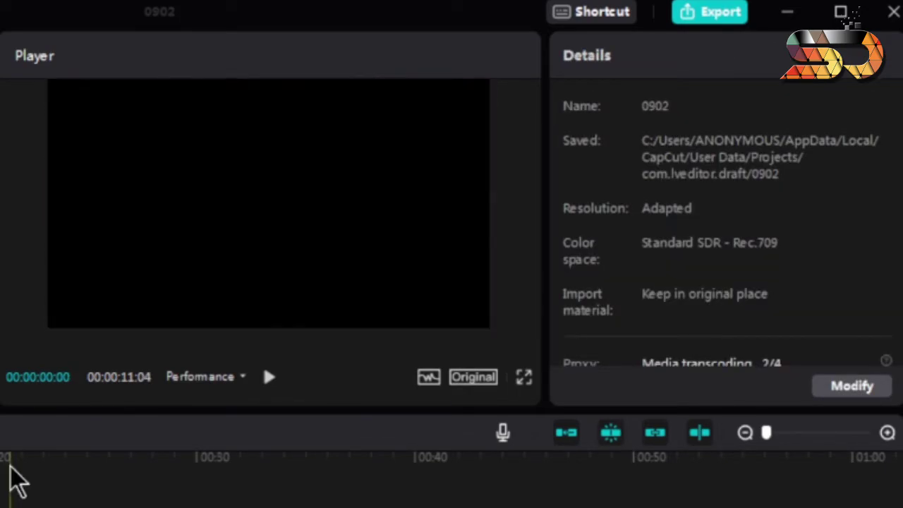
pyautogui.click(269, 378)
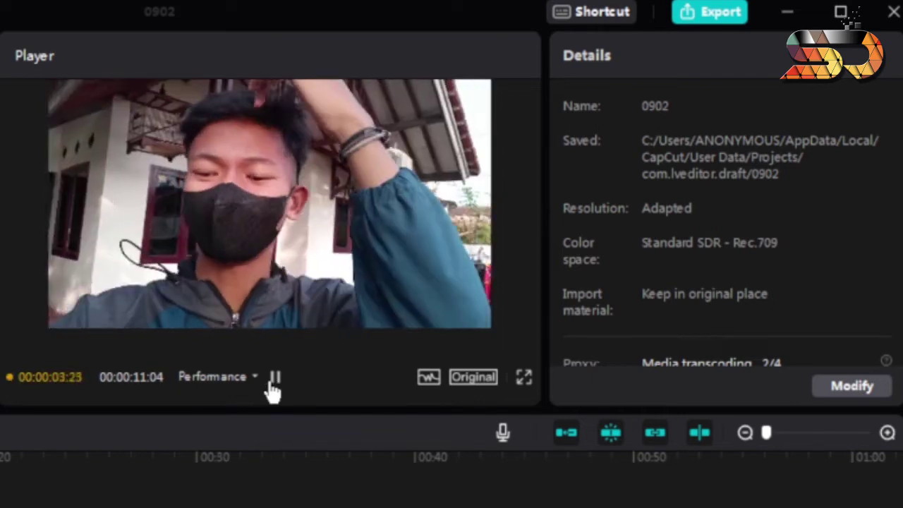
pyautogui.click(273, 387)
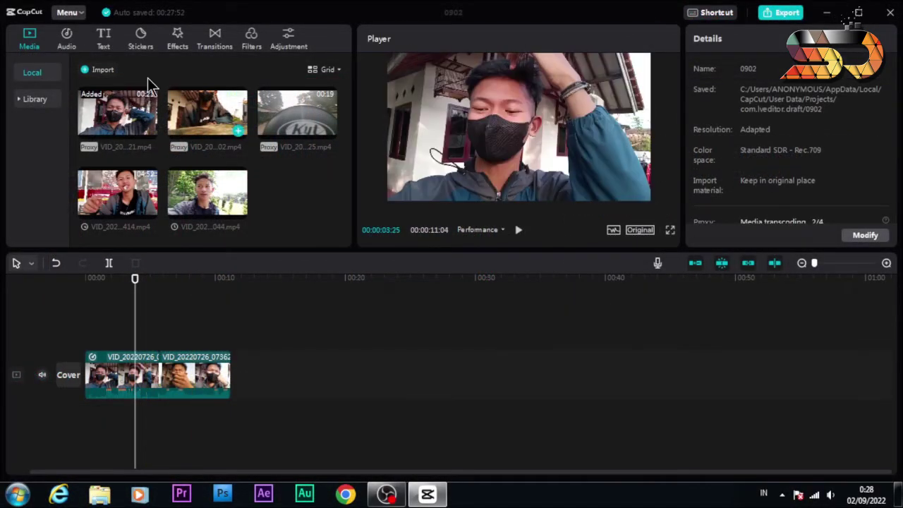
# Step: Preview the default text and place it on a track above the video, starting at about 2 seconds
pyautogui.click(103, 41)
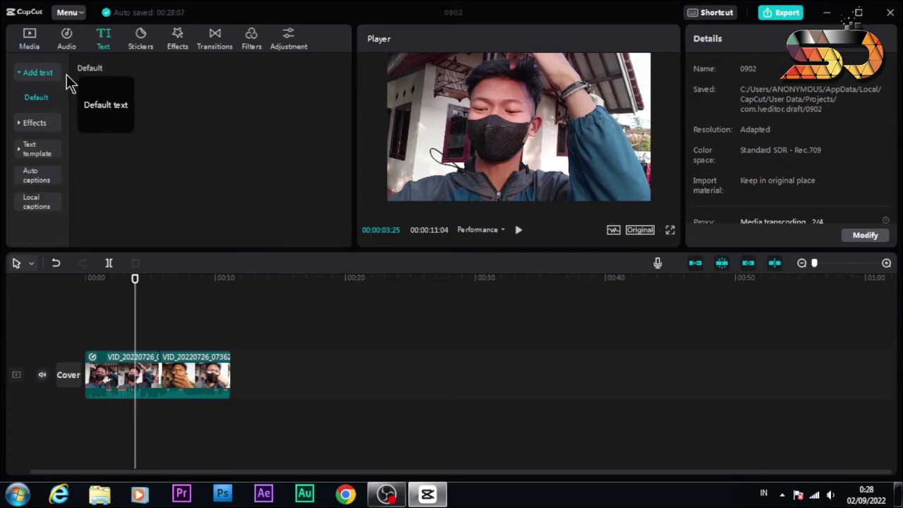
pyautogui.click(101, 111)
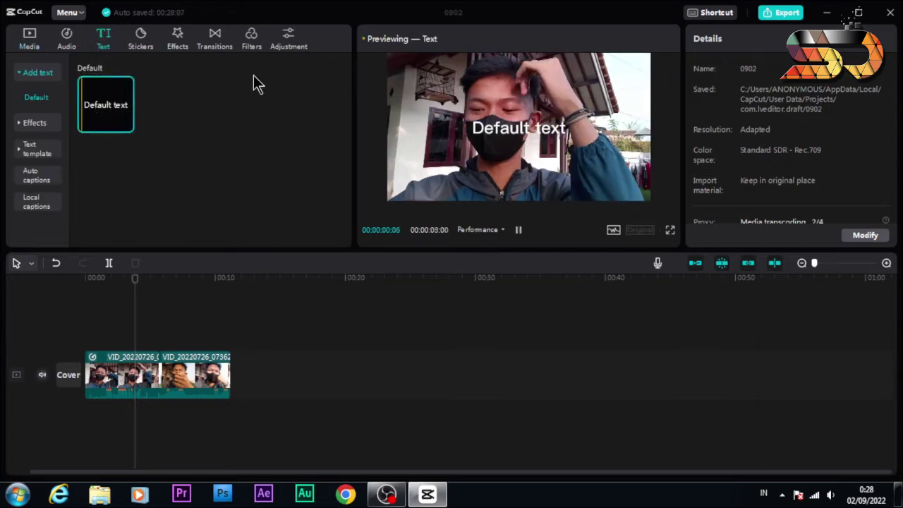
pyautogui.moveTo(106, 117); pyautogui.dragTo(111, 336)
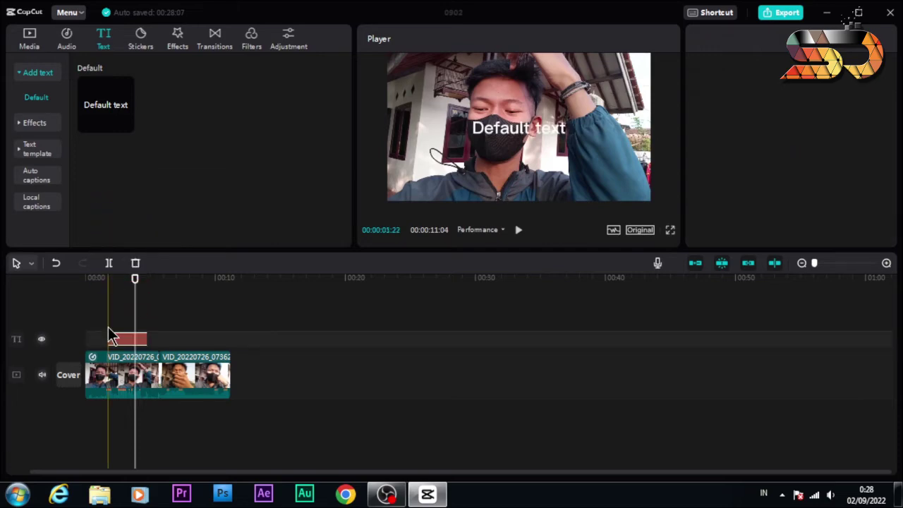
# Step: Replace the wording of the default text clip with "WELCOME"
pyautogui.click(117, 343)
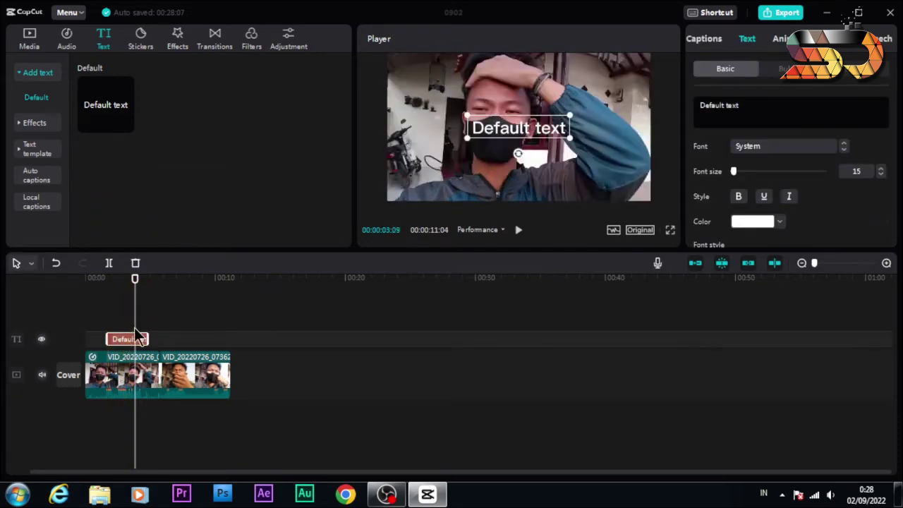
pyautogui.doubleClick(494, 123)
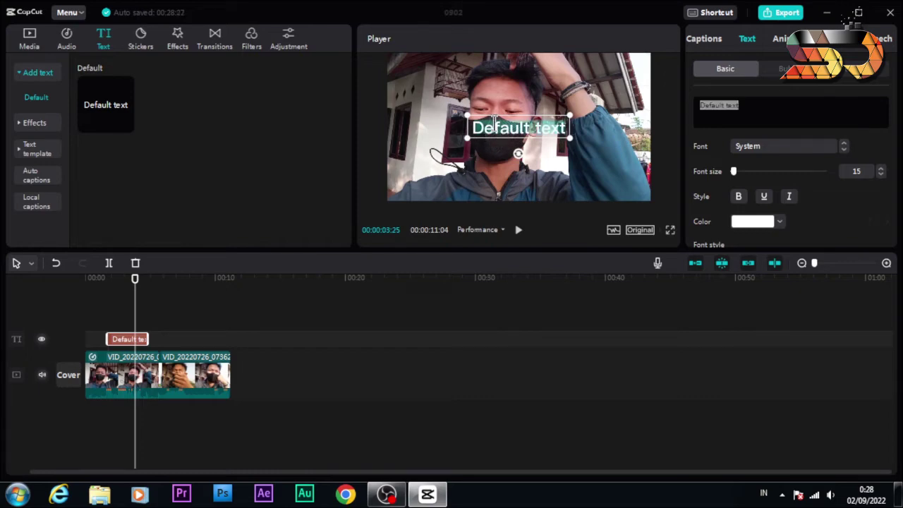
pyautogui.write('WELCO')
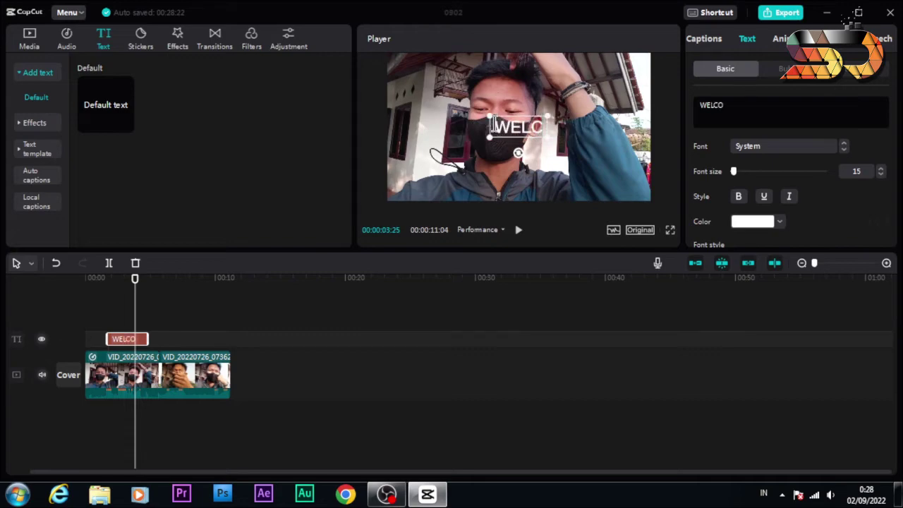
pyautogui.write('ME')
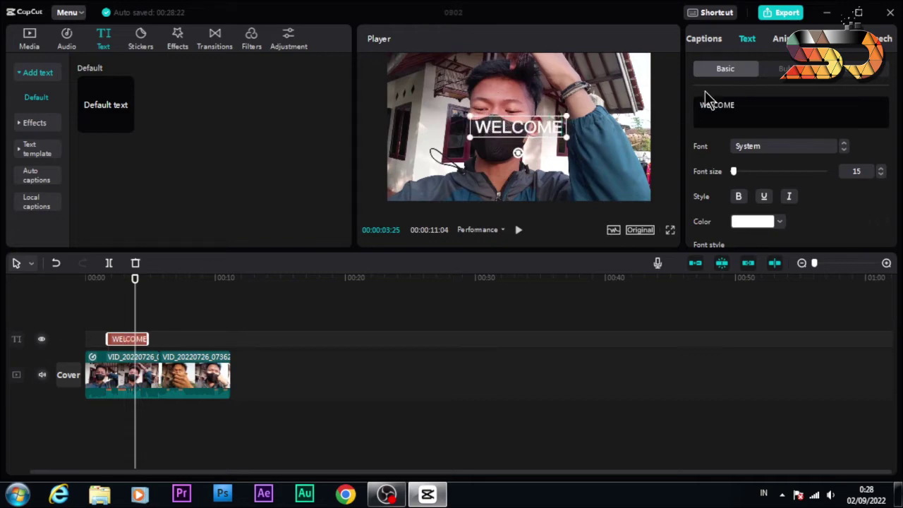
pyautogui.click(591, 258)
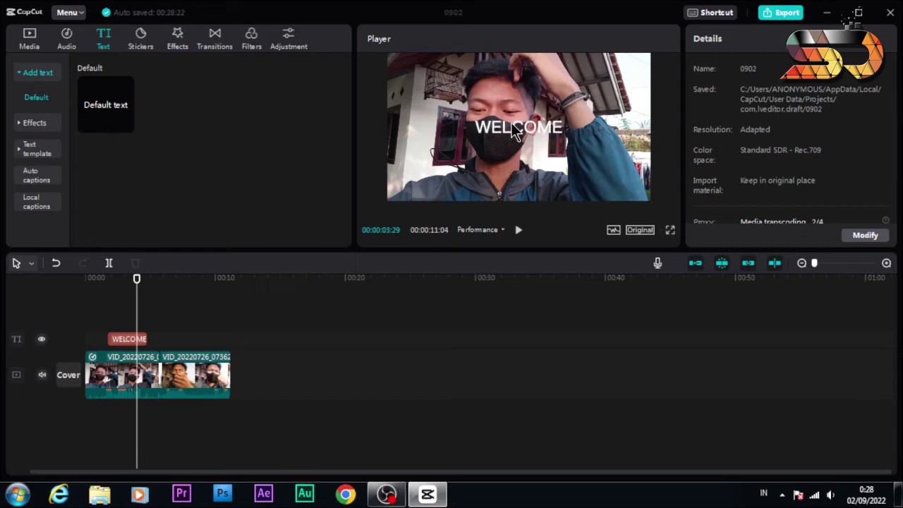
# Step: Move the WELCOME text to the bottom centre of the frame, at position X 0, Y -923, and look over its text settings
pyautogui.click(516, 133)
pyautogui.moveTo(515, 134); pyautogui.dragTo(520, 196)
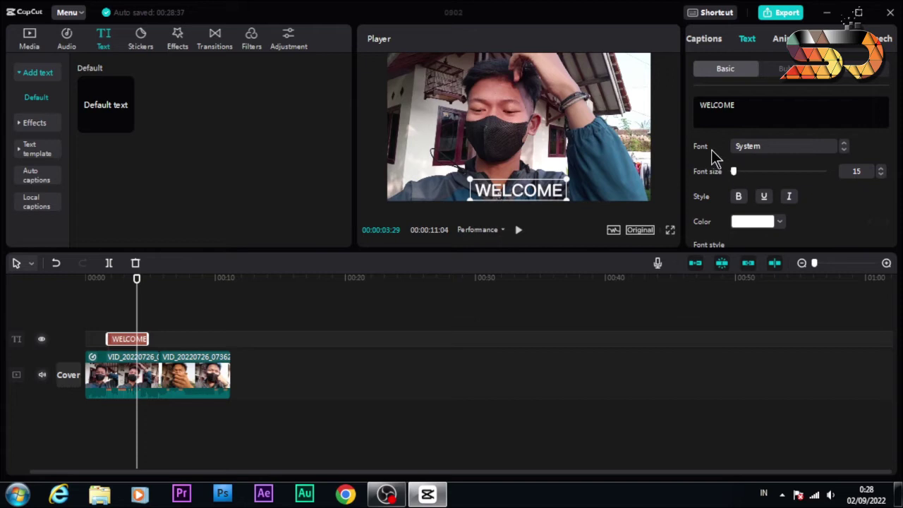
pyautogui.scroll(-1, 711, 159)
pyautogui.scroll(-6, 712, 160)
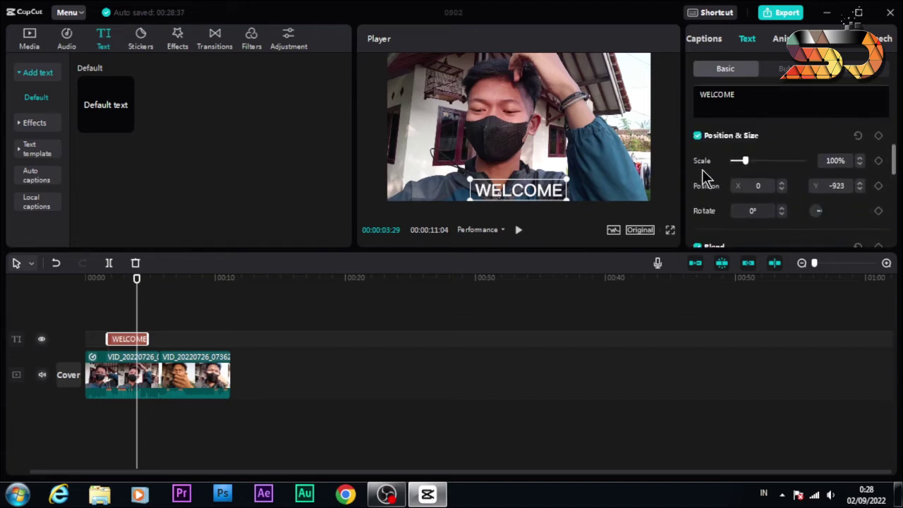
pyautogui.scroll(2, 717, 177)
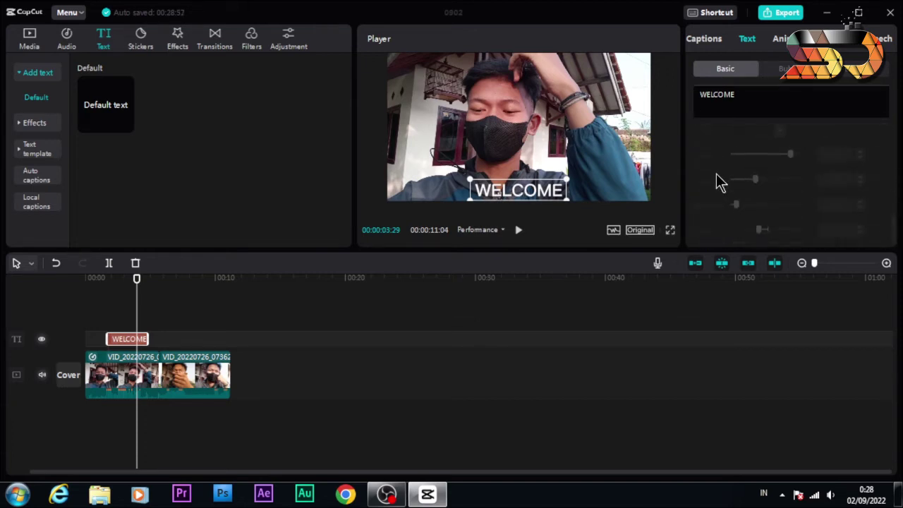
pyautogui.scroll(5, 727, 162)
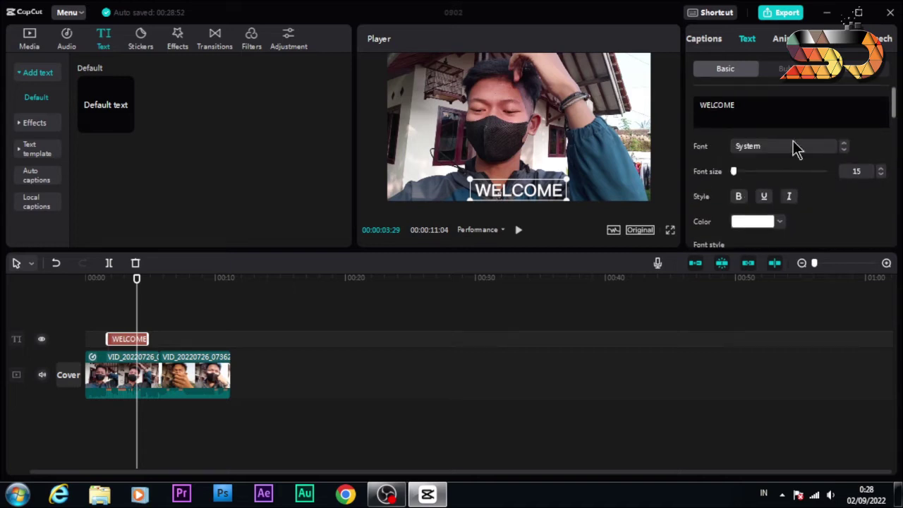
# Step: Generate a text-to-speech reading of the WELCOME text with the Jessie voice and play back that section
pyautogui.click(789, 41)
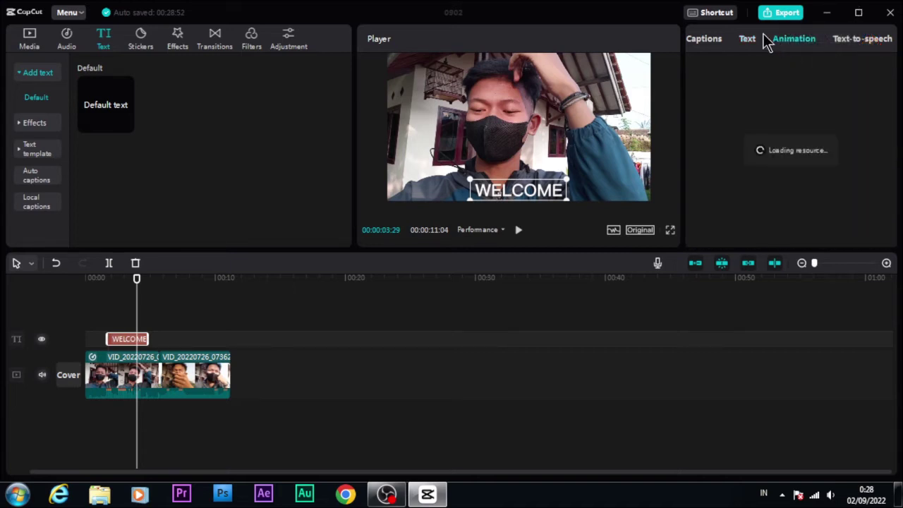
pyautogui.click(854, 48)
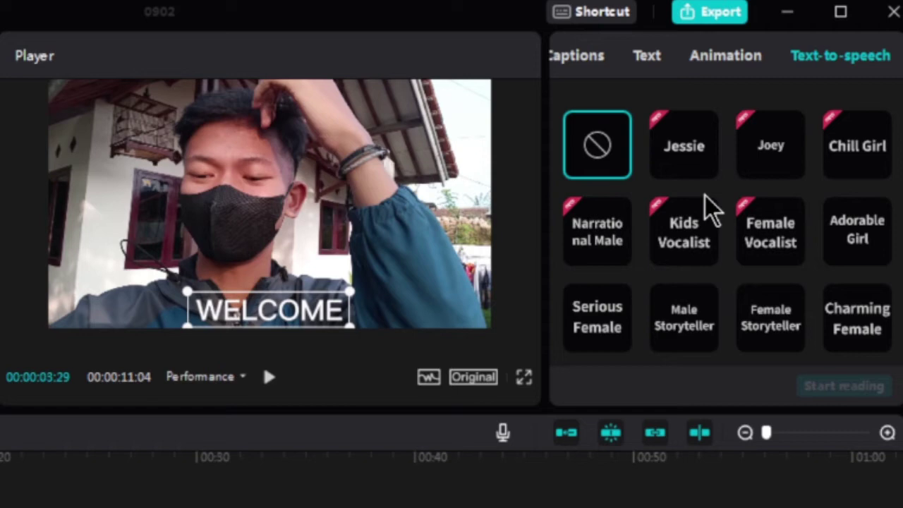
pyautogui.click(684, 157)
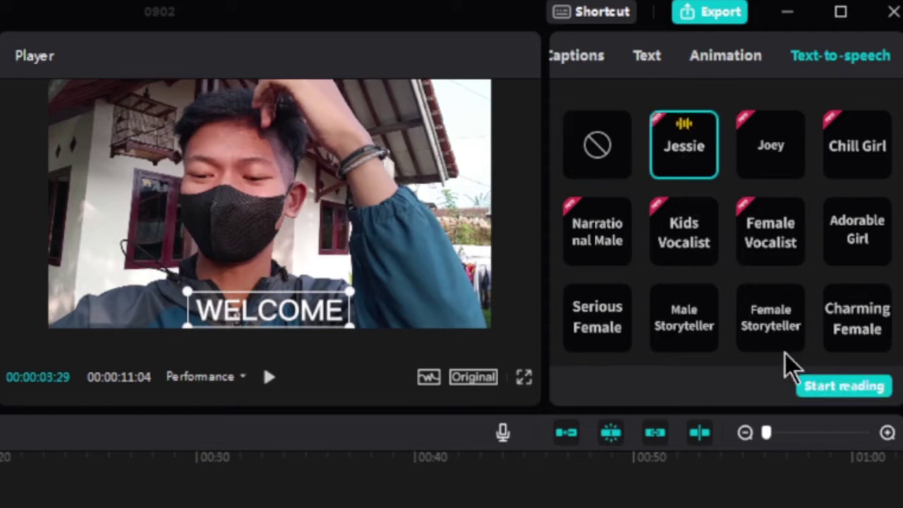
pyautogui.click(823, 387)
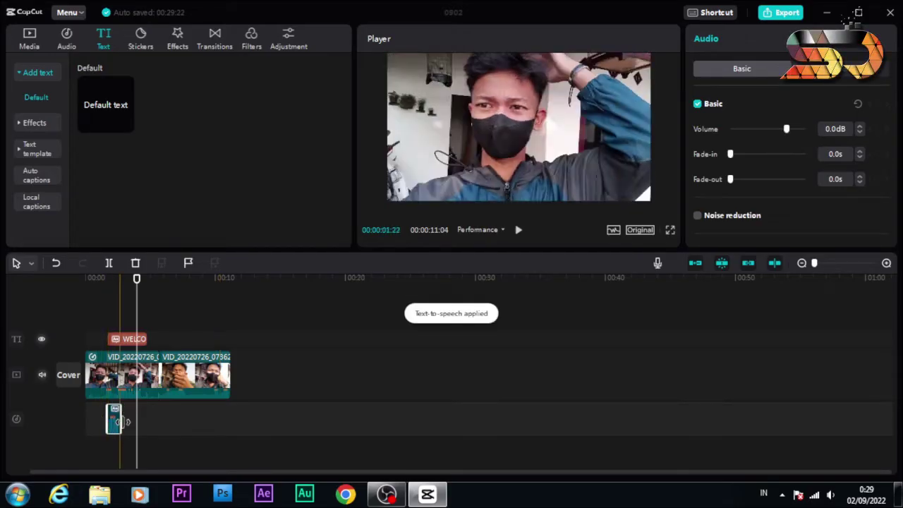
pyautogui.click(103, 291)
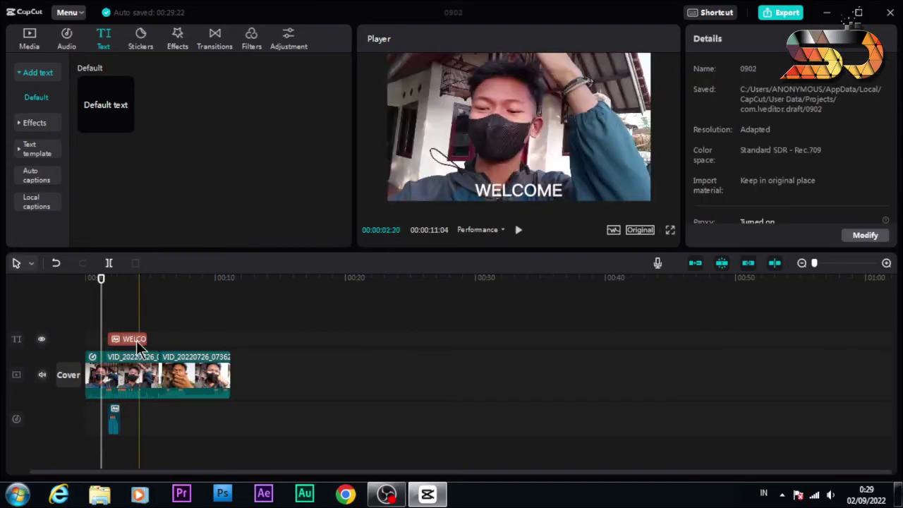
pyautogui.moveTo(101, 279); pyautogui.dragTo(111, 289)
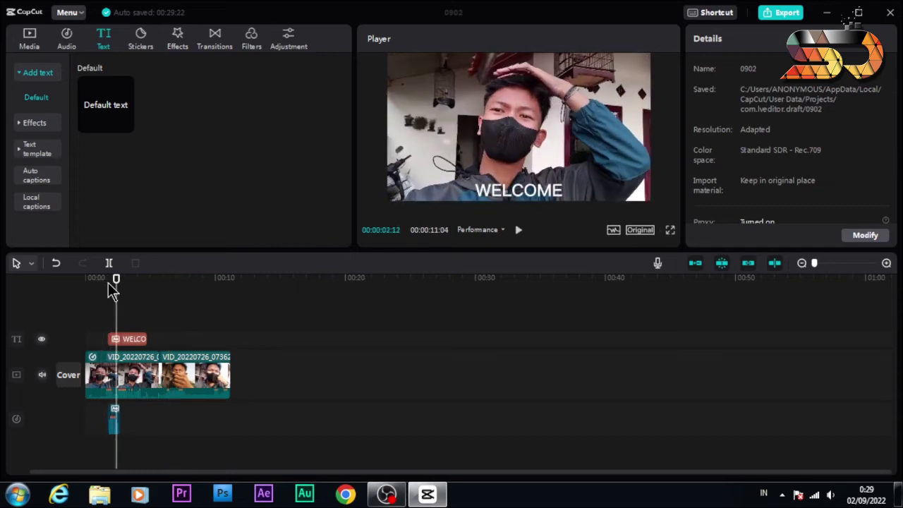
# Step: Replace the wording of the WELCOME text clip with "HALO GUYS VIDEO GW NI"
pyautogui.click(127, 339)
pyautogui.doubleClick(523, 190)
pyautogui.write('HA')
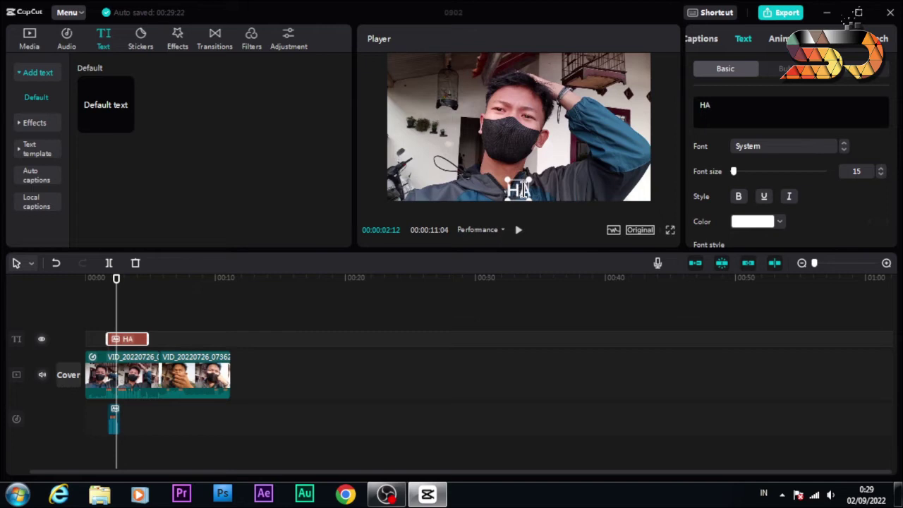
pyautogui.write('LO GUYS')
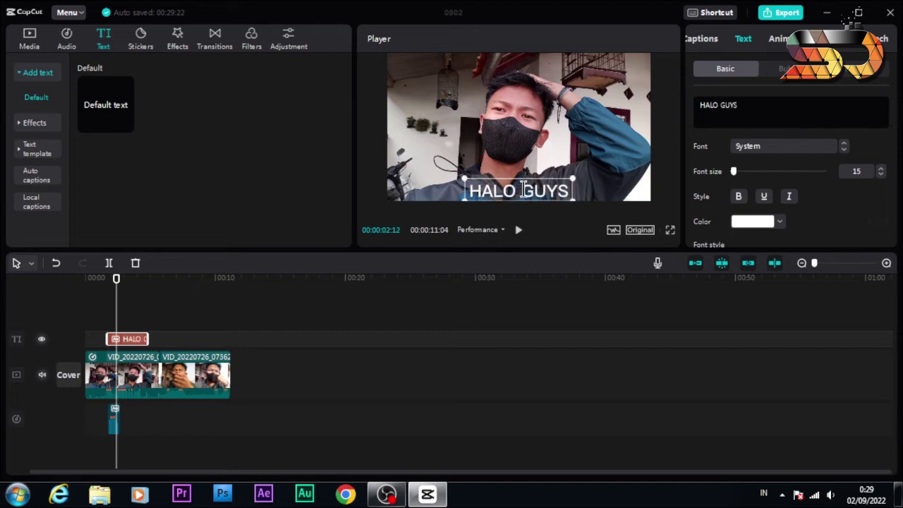
pyautogui.write(' VIDEO GW NI')
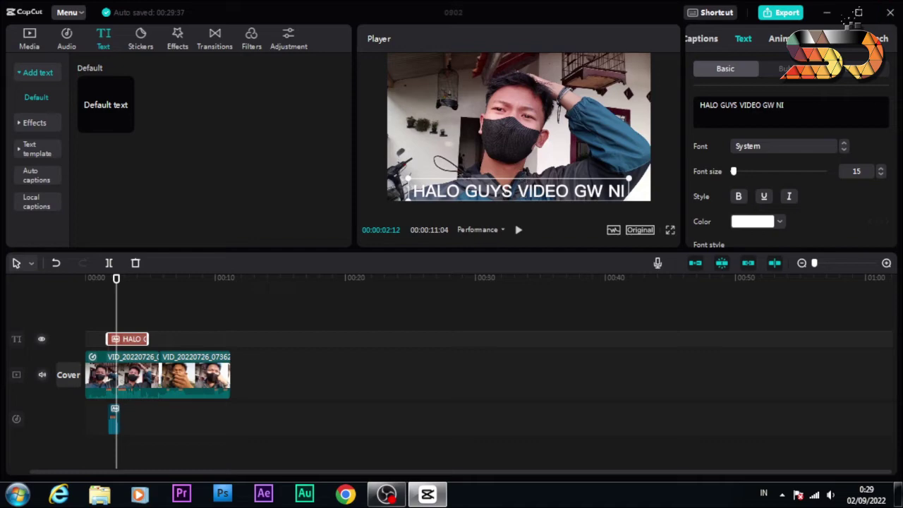
# Step: Preview the Jessie and American male text-to-speech voices for the reworded text
pyautogui.click(866, 42)
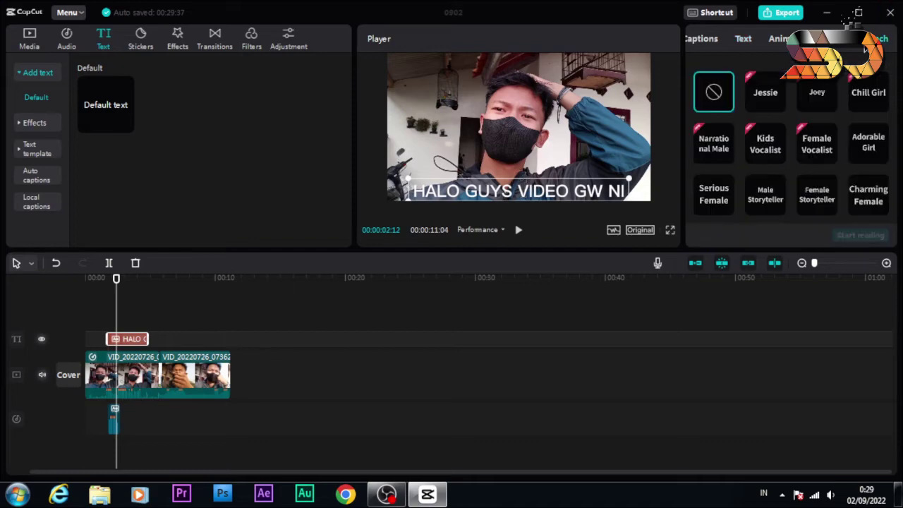
pyautogui.click(771, 103)
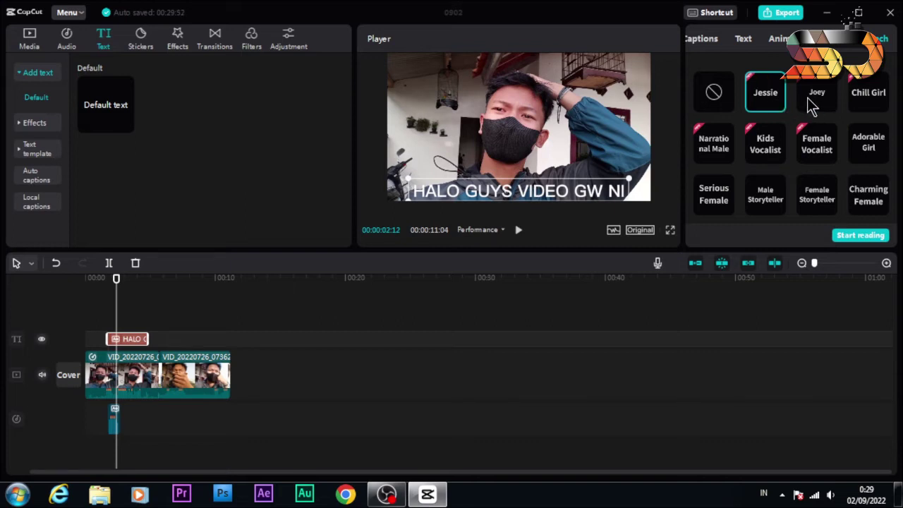
pyautogui.scroll(-5, 808, 106)
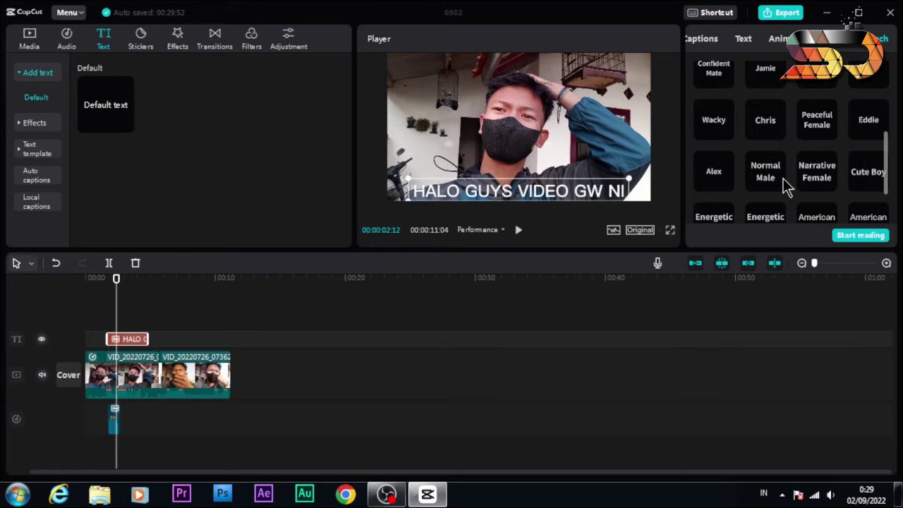
pyautogui.click(817, 173)
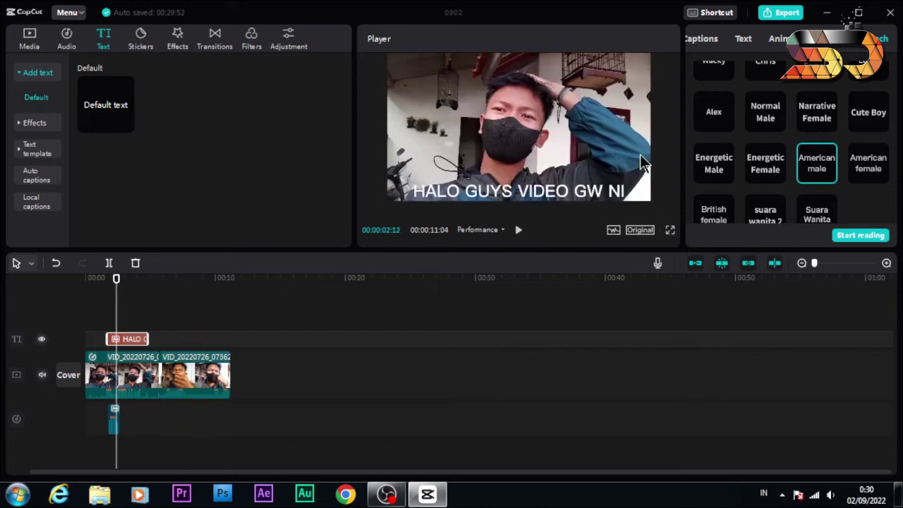
# Step: Reword the text as "HALO GUYS VIDEO SAYA NI" and preview the American male, Energetic Female and Alex voices
pyautogui.click(586, 192)
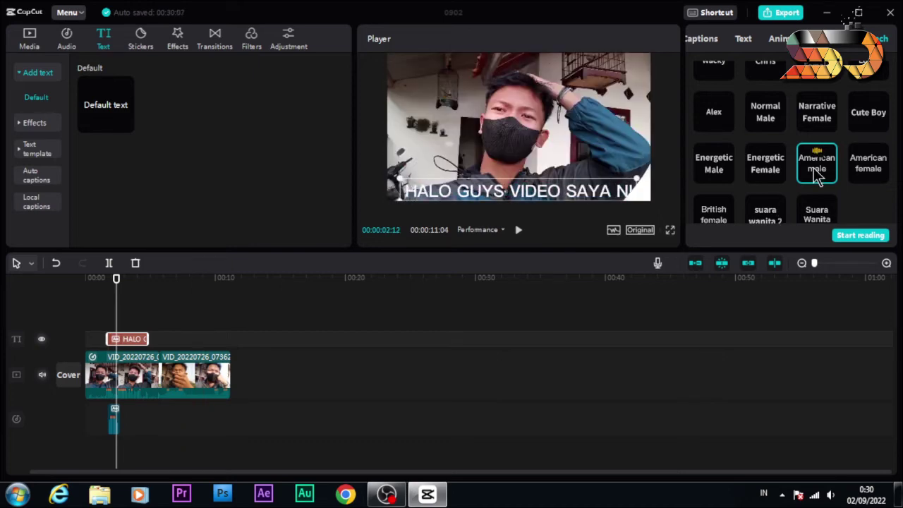
pyautogui.click(775, 171)
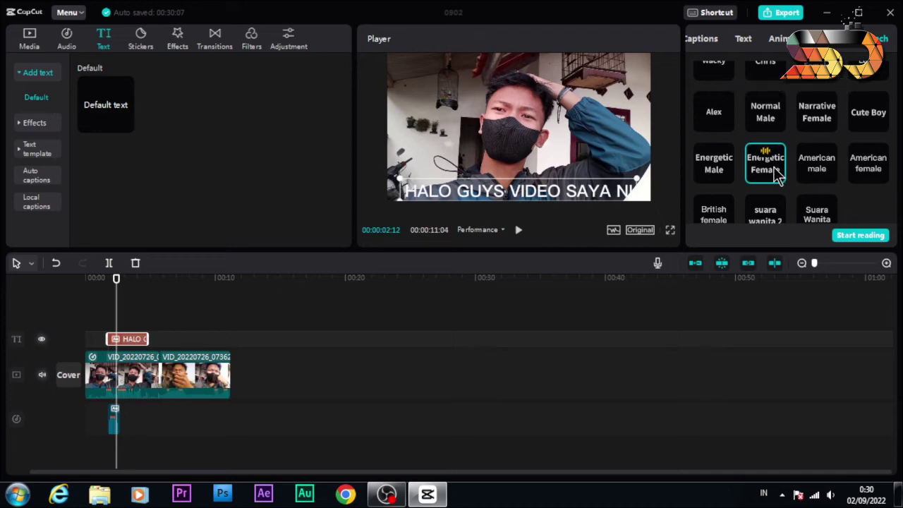
pyautogui.scroll(3, 774, 174)
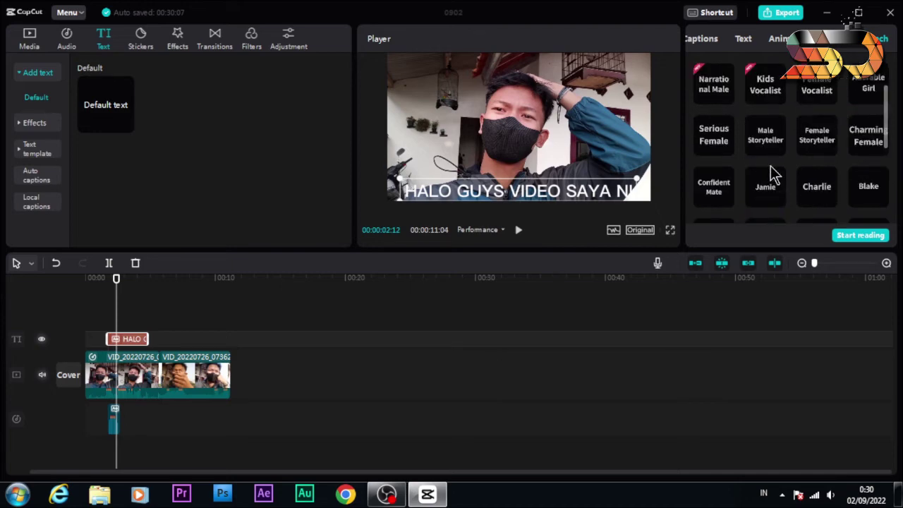
pyautogui.scroll(-2, 774, 174)
pyautogui.click(713, 172)
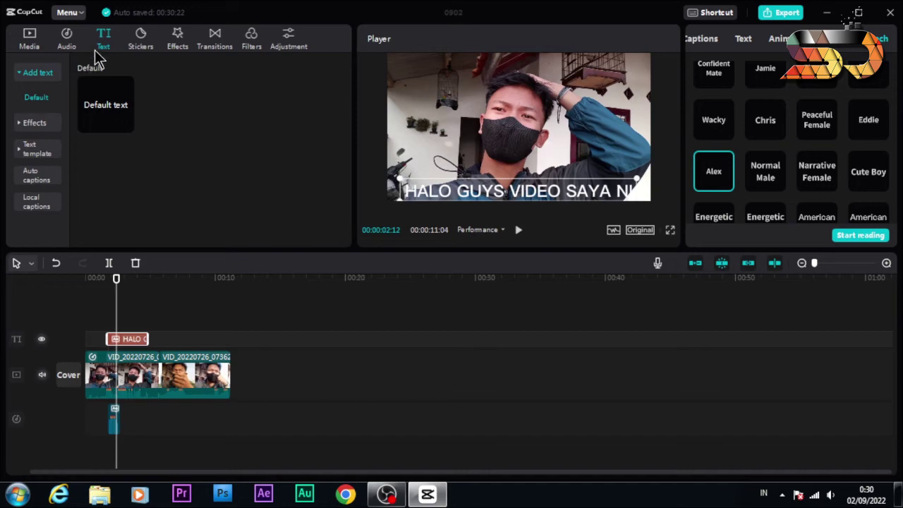
# Step: Browse the video effects library, looking through the Trending effects and the list of effect categories
pyautogui.click(177, 43)
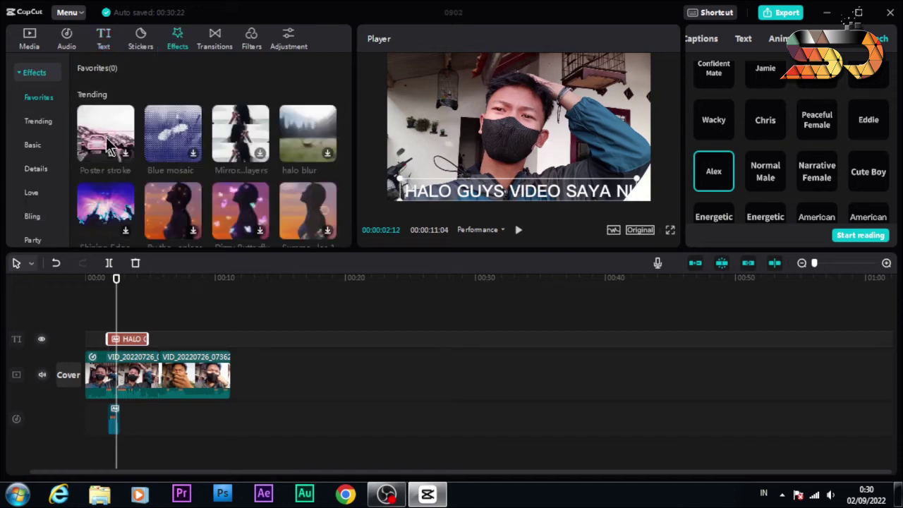
pyautogui.scroll(-3, 112, 144)
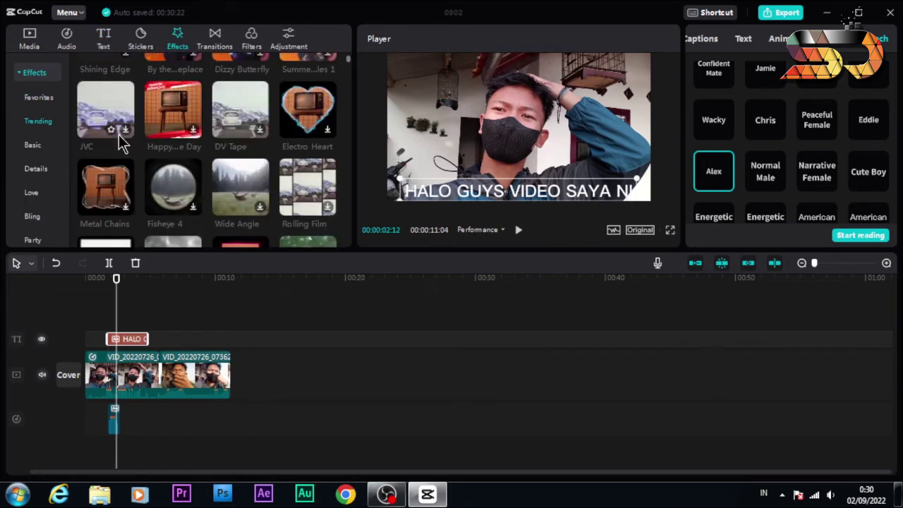
pyautogui.scroll(-6, 50, 168)
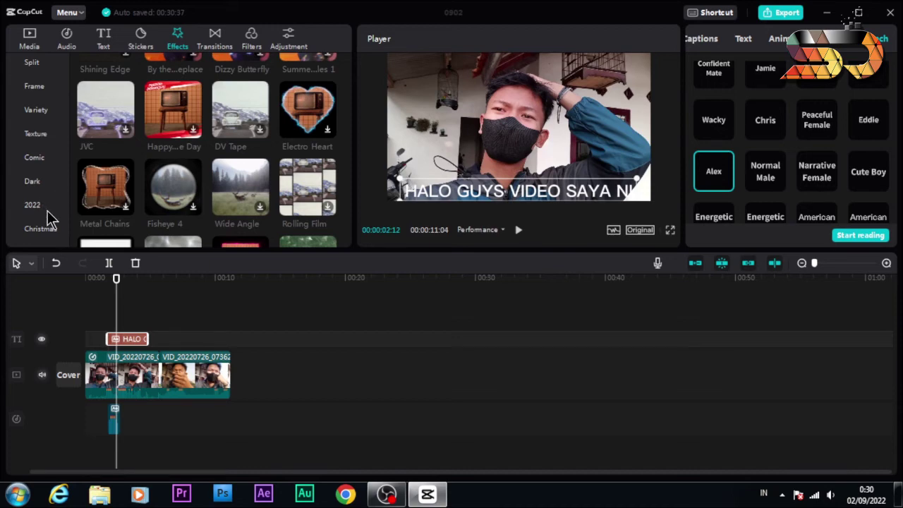
pyautogui.scroll(-1, 115, 147)
pyautogui.scroll(-5, 36, 169)
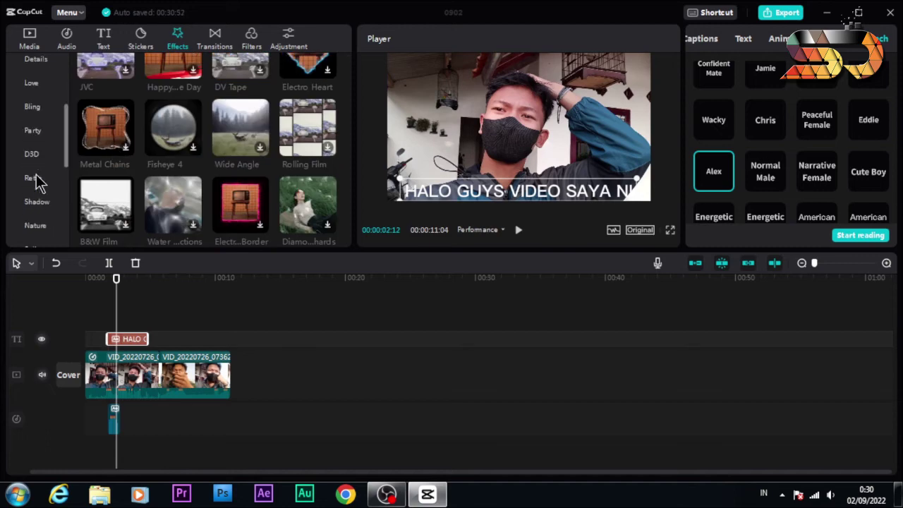
pyautogui.scroll(-3, 39, 180)
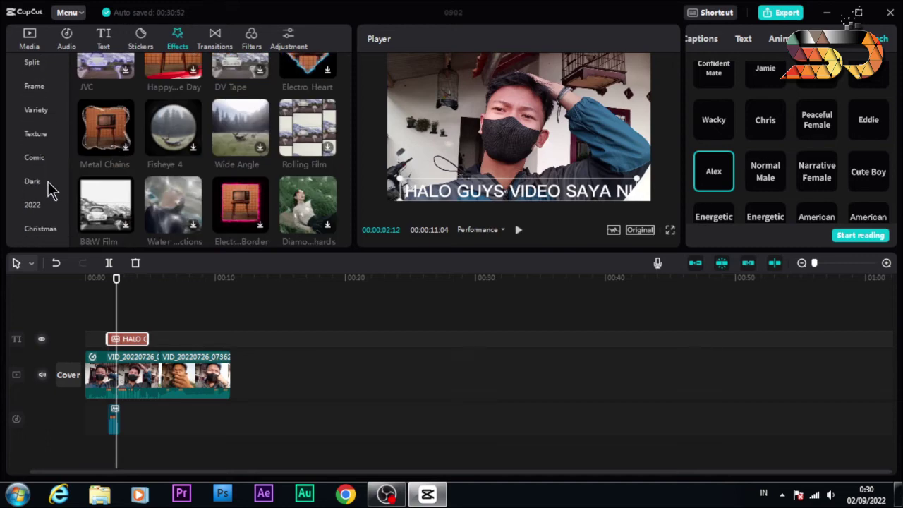
# Step: Add the clip VID_20220726_074625.mp4 from the imported media to the end of the video track
pyautogui.click(49, 189)
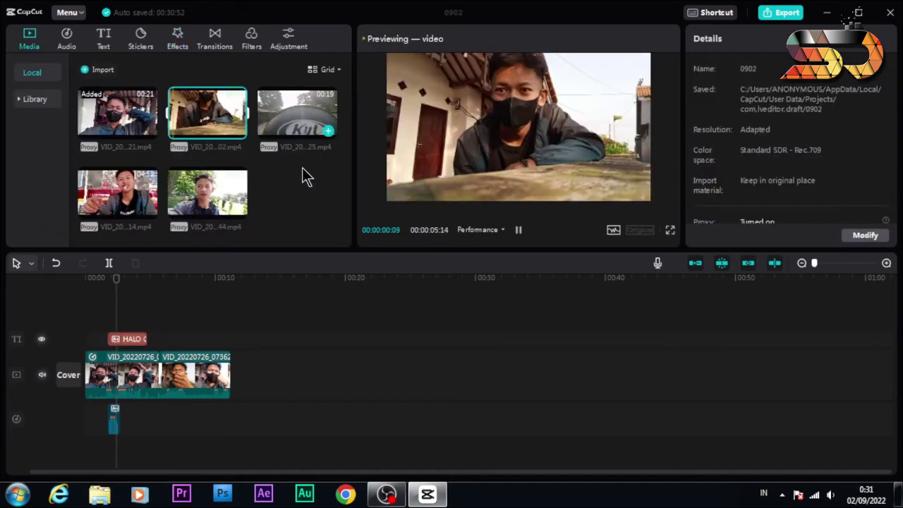
pyautogui.moveTo(297, 117); pyautogui.dragTo(252, 383)
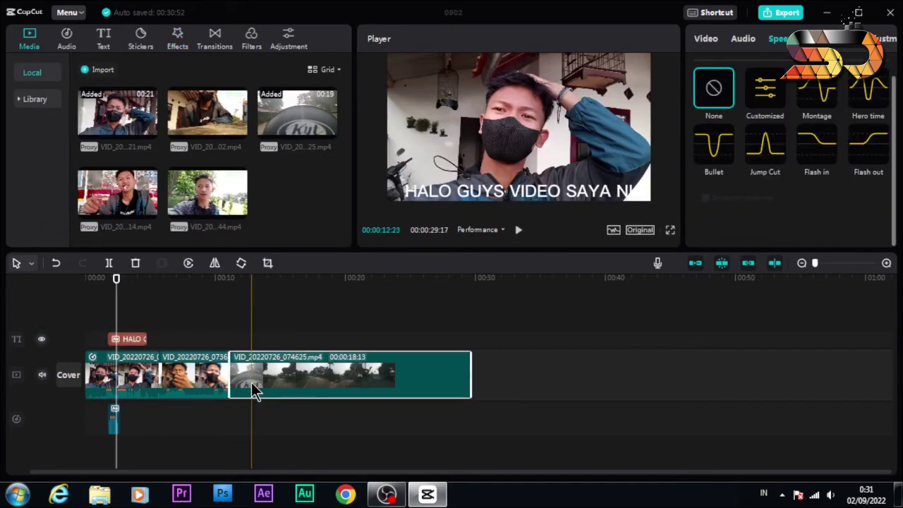
# Step: Browse the Life and Movies filter categories and preview the Scent filter
pyautogui.click(252, 37)
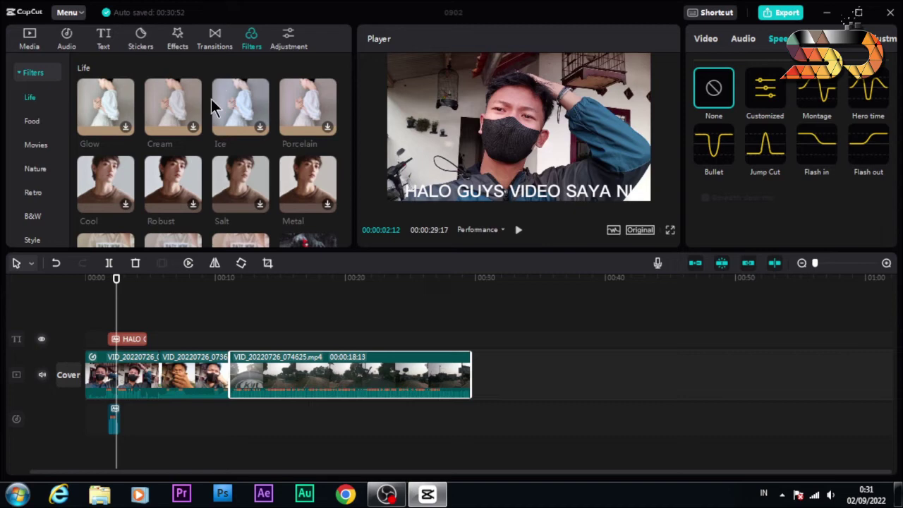
pyautogui.scroll(-5, 177, 162)
pyautogui.scroll(-1, 32, 182)
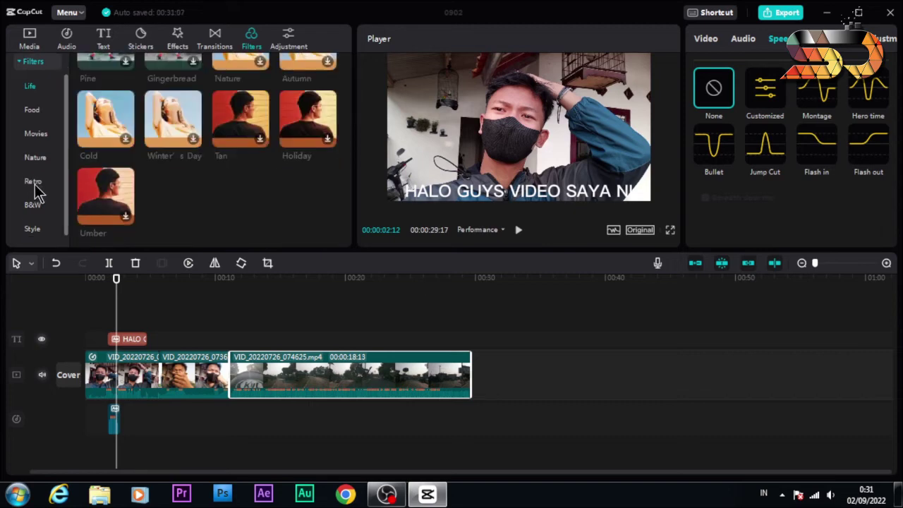
pyautogui.scroll(1, 36, 173)
pyautogui.click(37, 146)
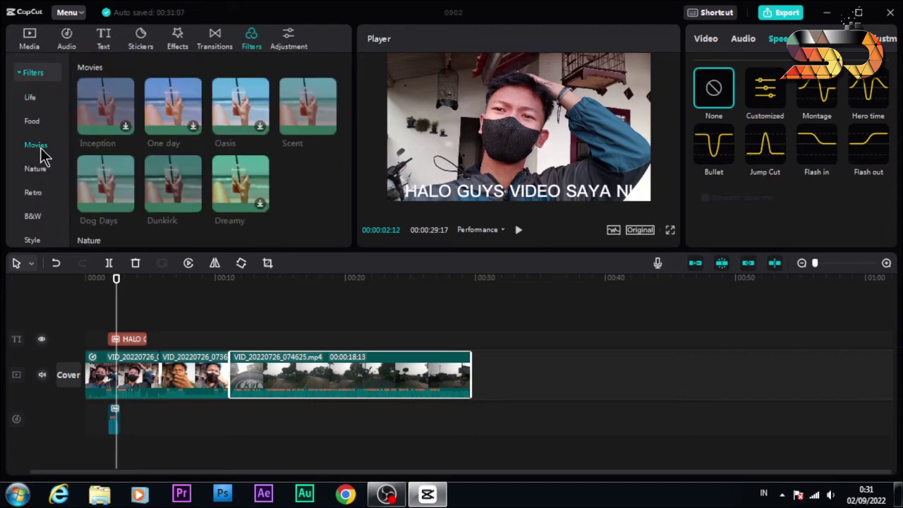
pyautogui.click(304, 127)
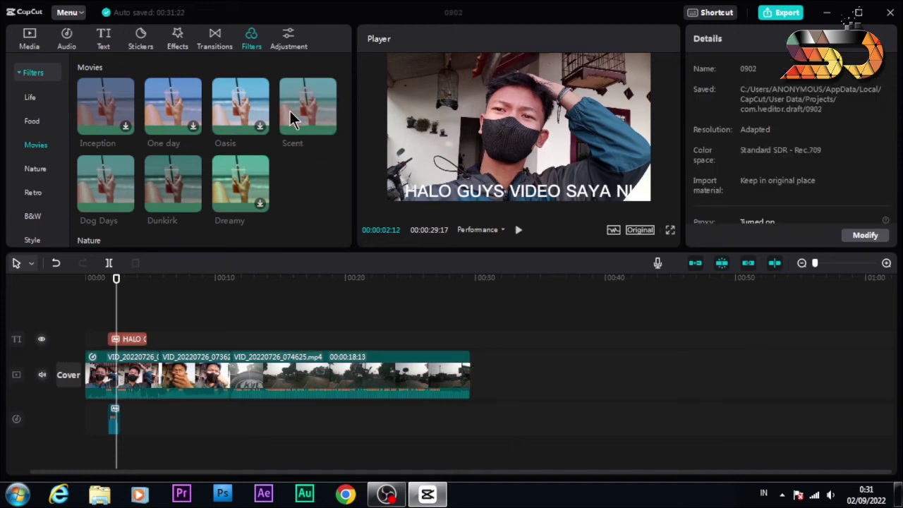
# Step: Try the Scent filter directly on the first video clip and undo it
pyautogui.moveTo(308, 117); pyautogui.dragTo(152, 363)
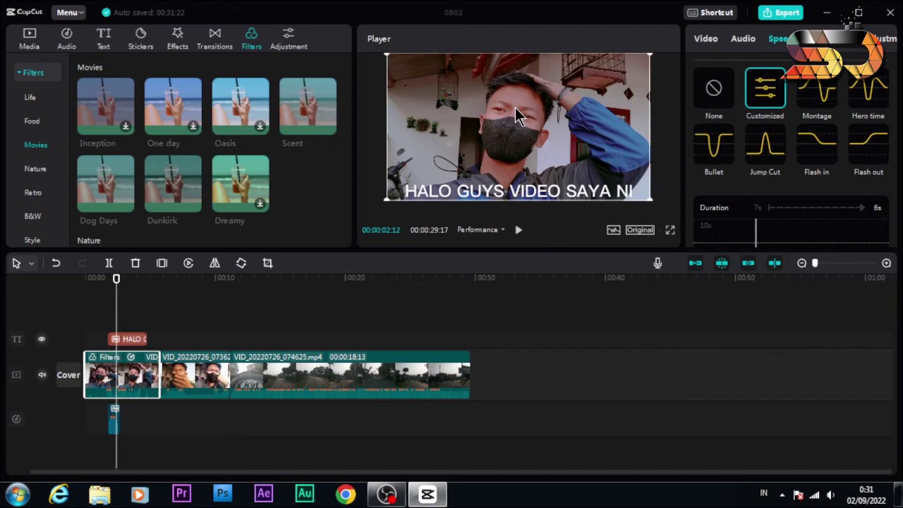
pyautogui.hotkey('ctrl', 'z')
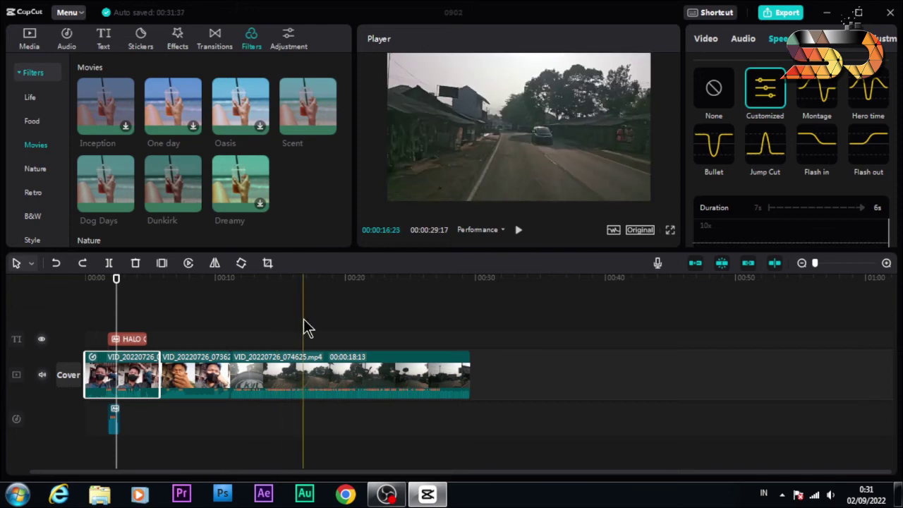
# Step: Place the Scent filter on its own track spanning all the video clips and play back from the start
pyautogui.moveTo(303, 127); pyautogui.dragTo(473, 323)
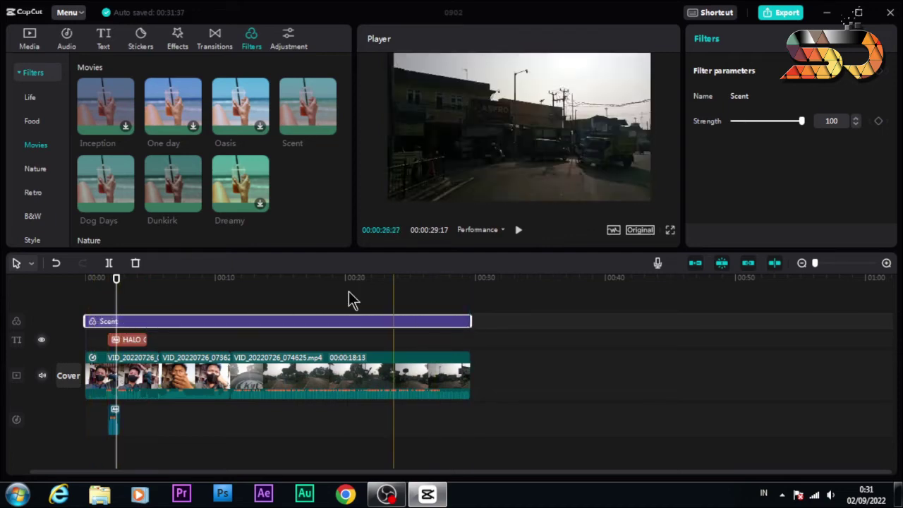
pyautogui.moveTo(121, 279); pyautogui.dragTo(86, 281)
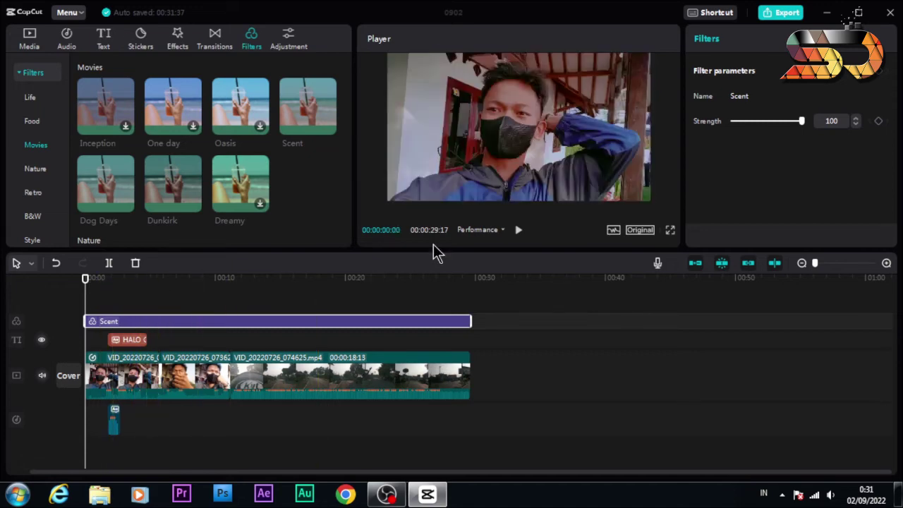
pyautogui.click(519, 229)
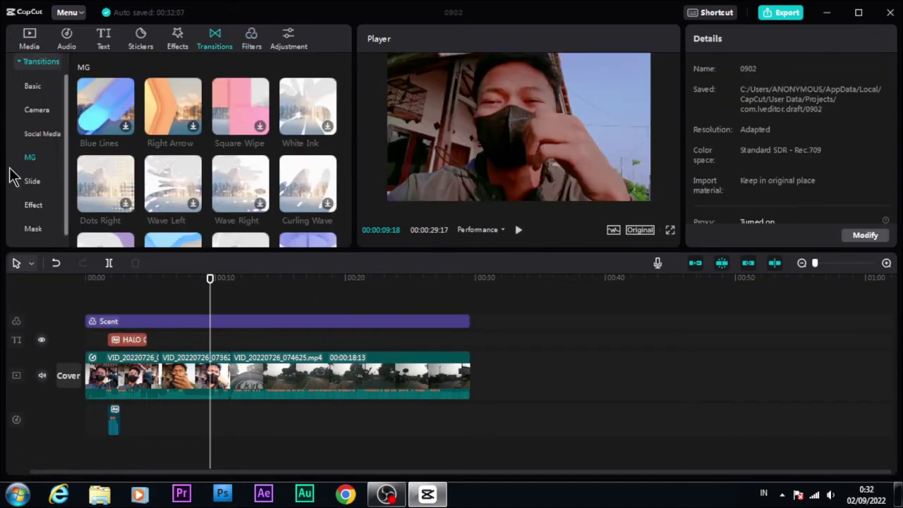
# Step: Add the Spin Clockwise camera transition between the first and second video clips and play back across the cut
pyautogui.click(47, 205)
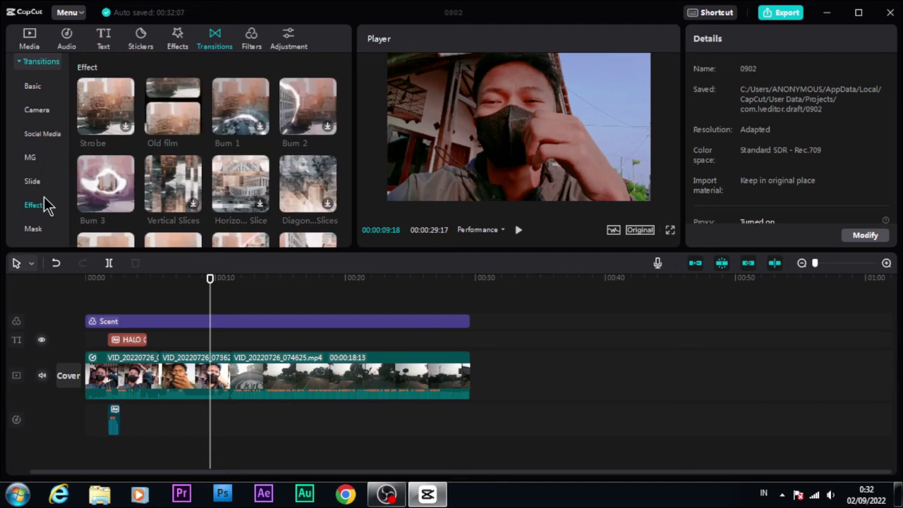
pyautogui.click(41, 110)
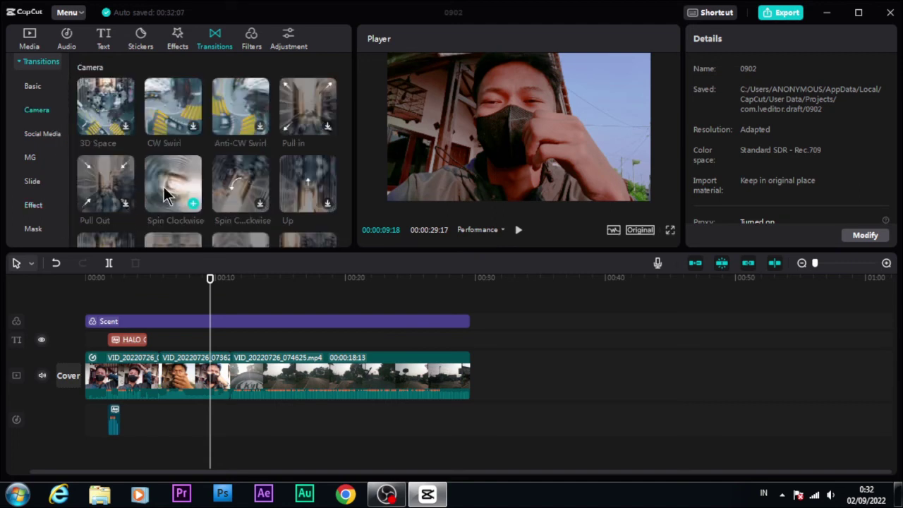
pyautogui.moveTo(163, 199); pyautogui.dragTo(156, 388)
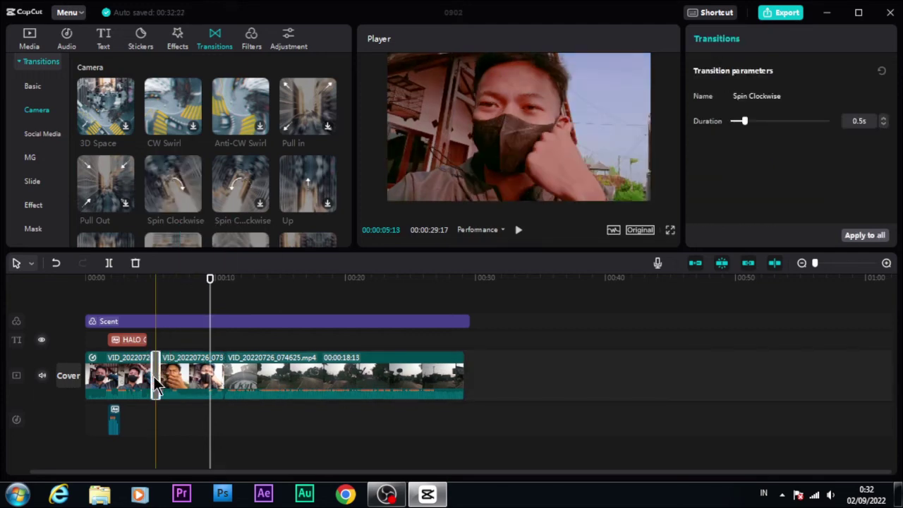
pyautogui.click(144, 291)
pyautogui.press('space')
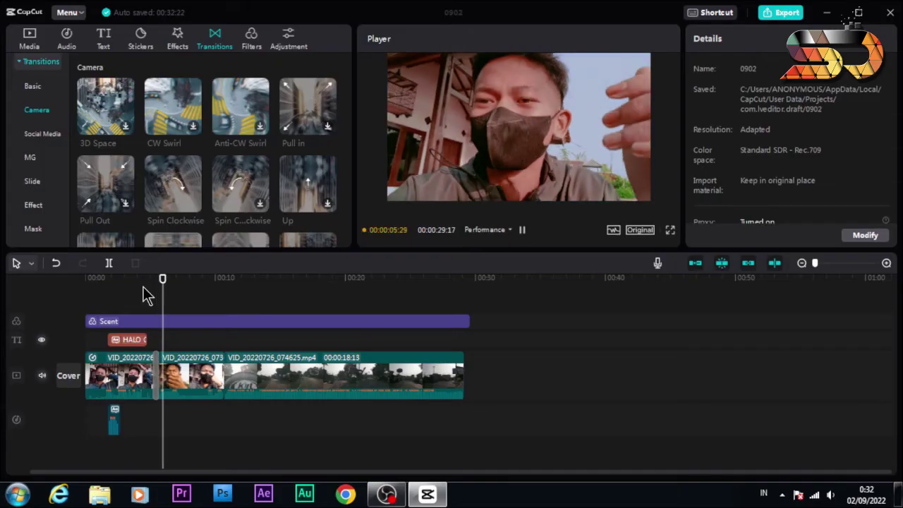
pyautogui.press('space')
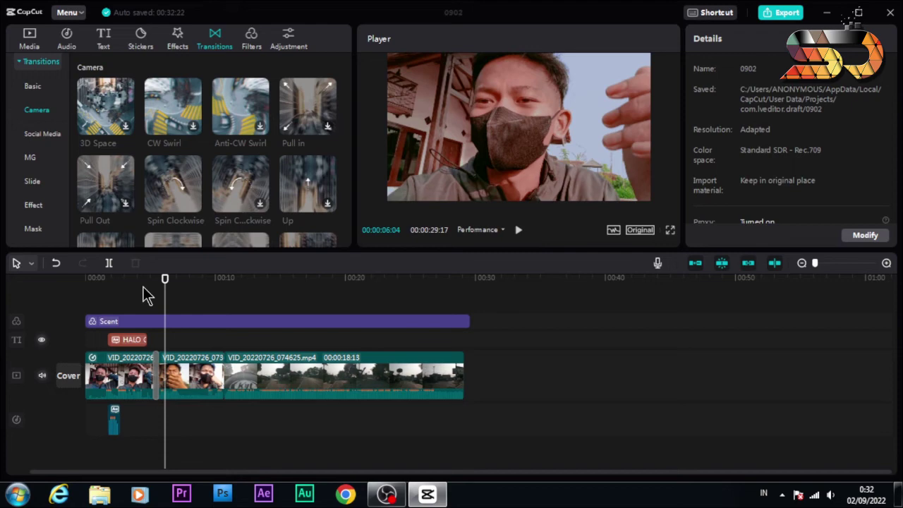
# Step: Select the second video clip and look through the songs in the music library's Beat and Cinta categories
pyautogui.click(197, 374)
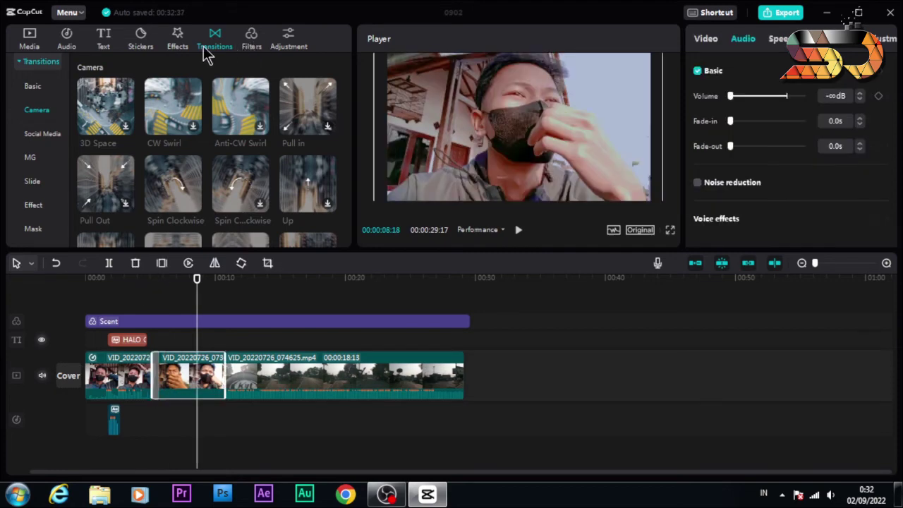
pyautogui.click(66, 49)
pyautogui.scroll(-2, 53, 173)
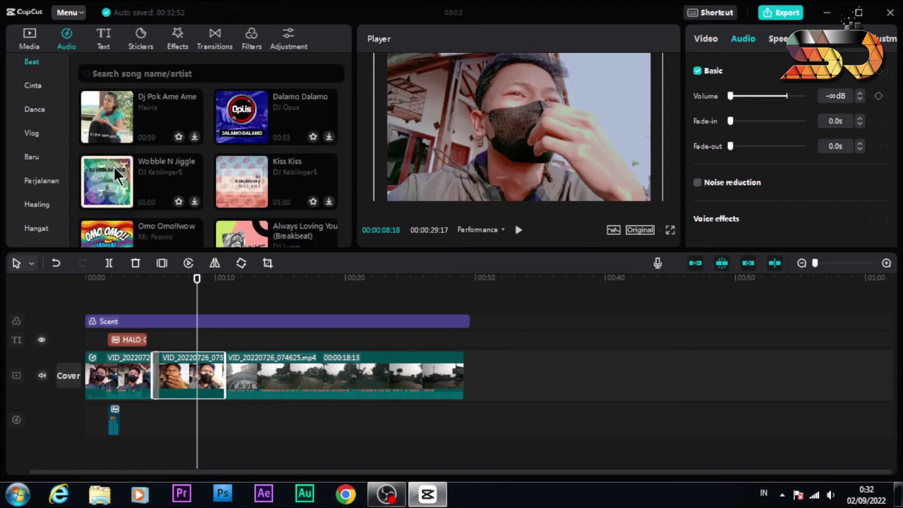
pyautogui.scroll(-8, 119, 176)
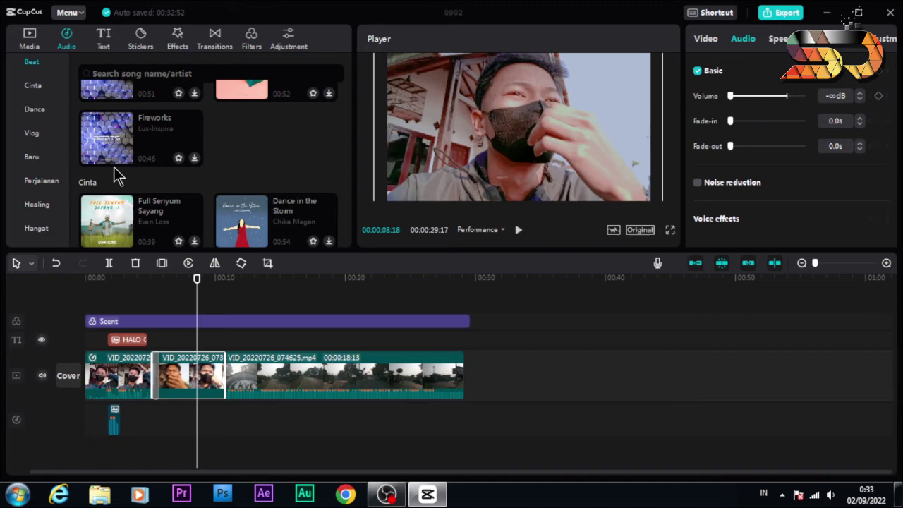
pyautogui.scroll(6, 118, 176)
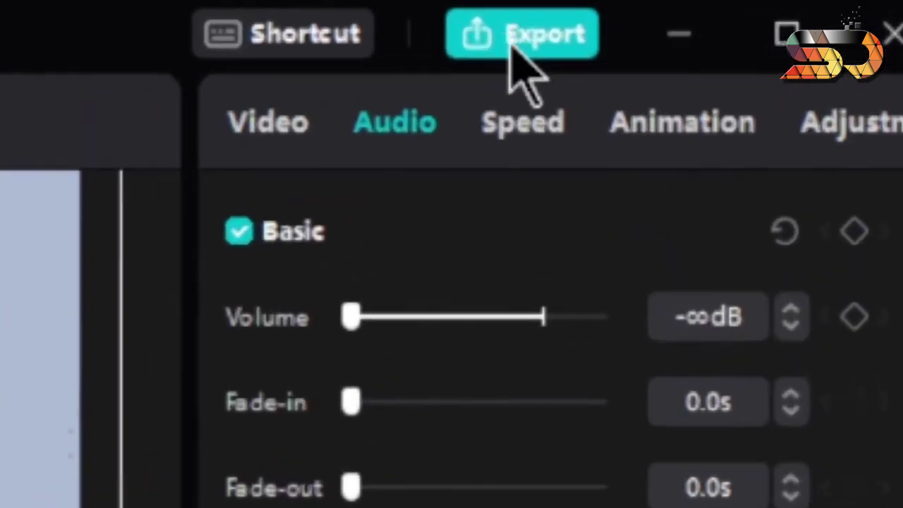
# Step: Open the export settings and set the title of the work to TEST EDITIN CAPCUT
pyautogui.click(522, 35)
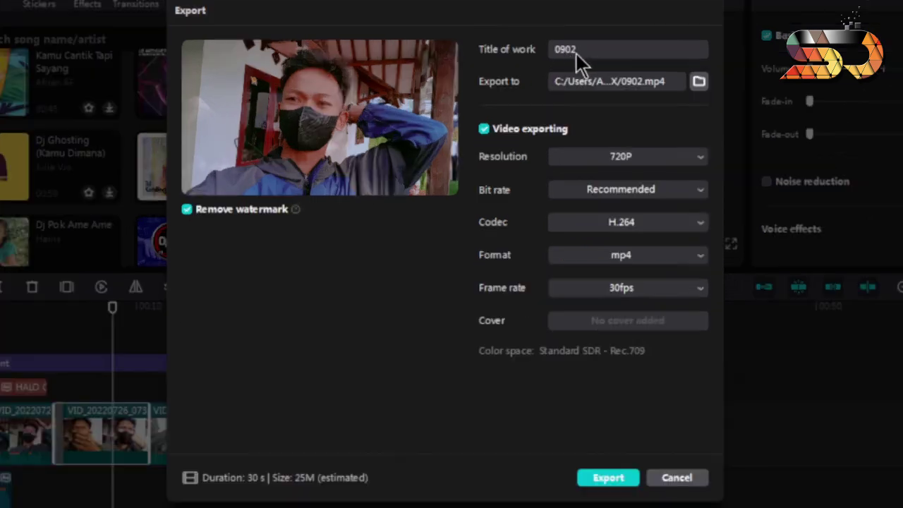
pyautogui.doubleClick(538, 81)
pyautogui.write('TE')
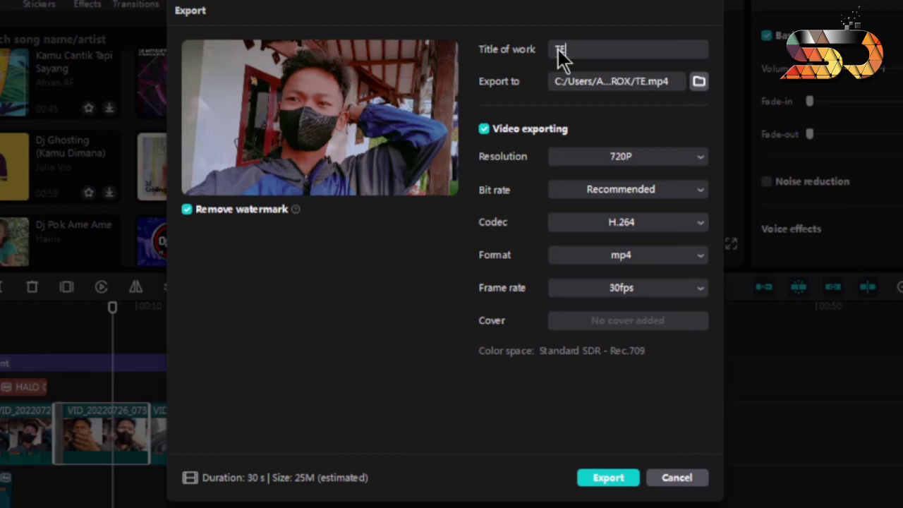
pyautogui.write('ST EDITIN CAPCUT')
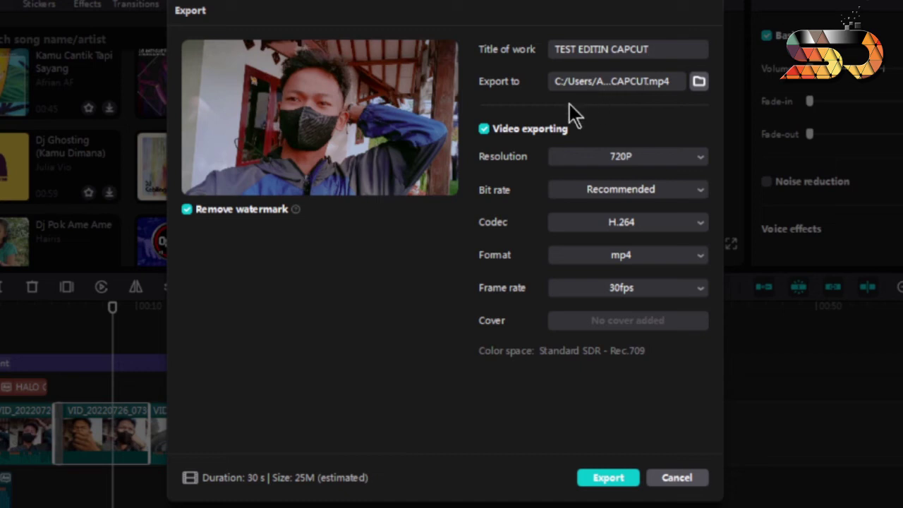
# Step: Examine the available resolution, bit rate and codec options for the video export
pyautogui.click(595, 157)
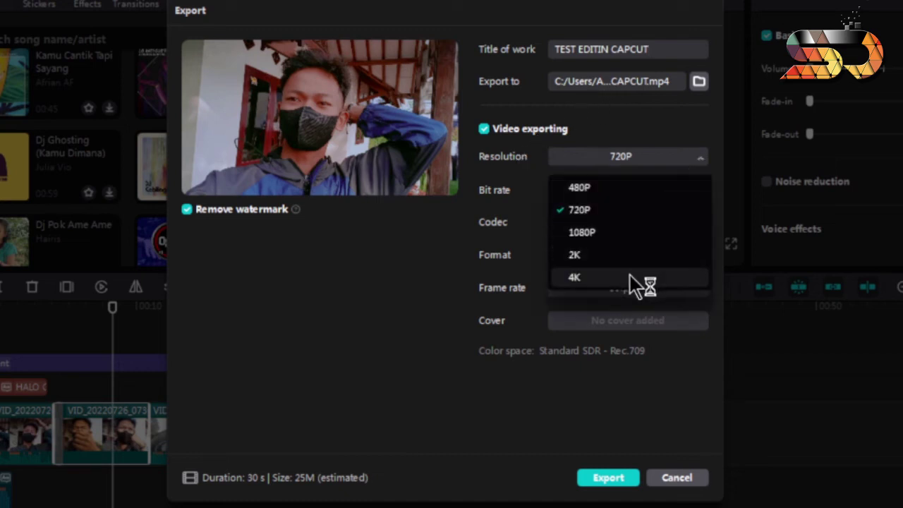
pyautogui.click(665, 156)
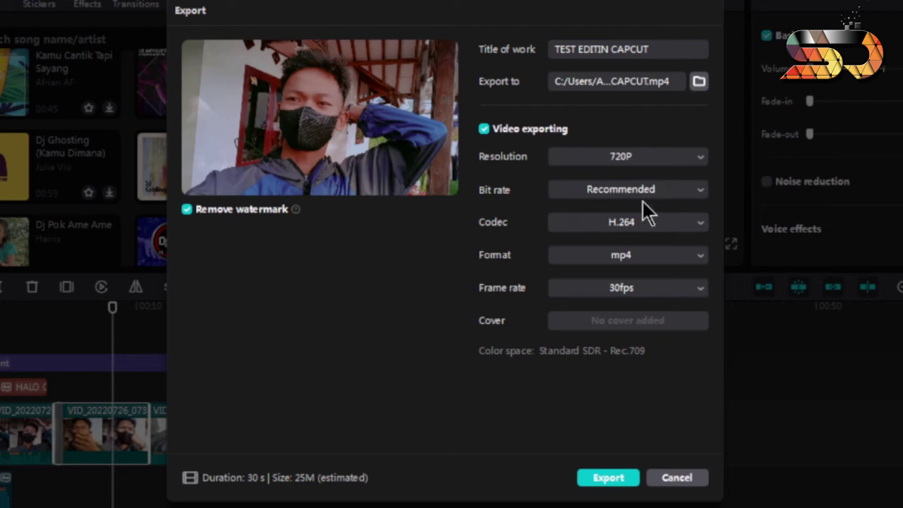
pyautogui.click(611, 192)
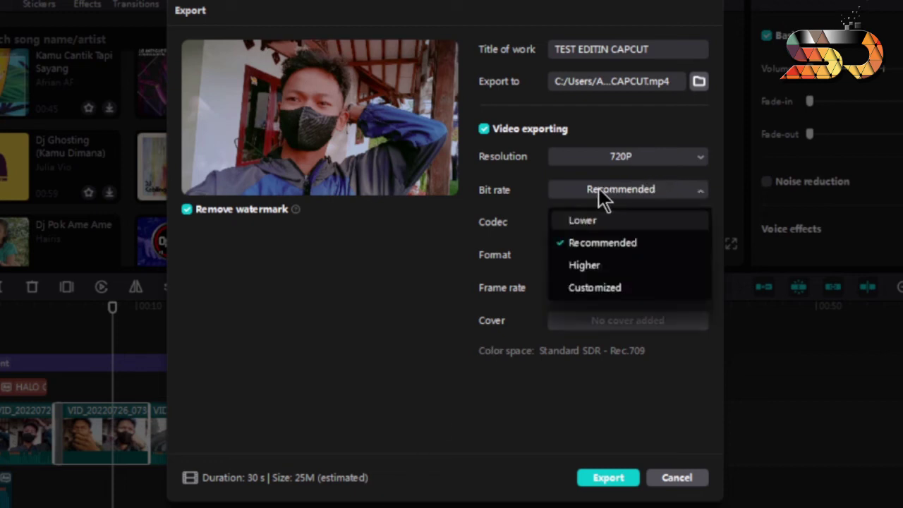
pyautogui.click(613, 193)
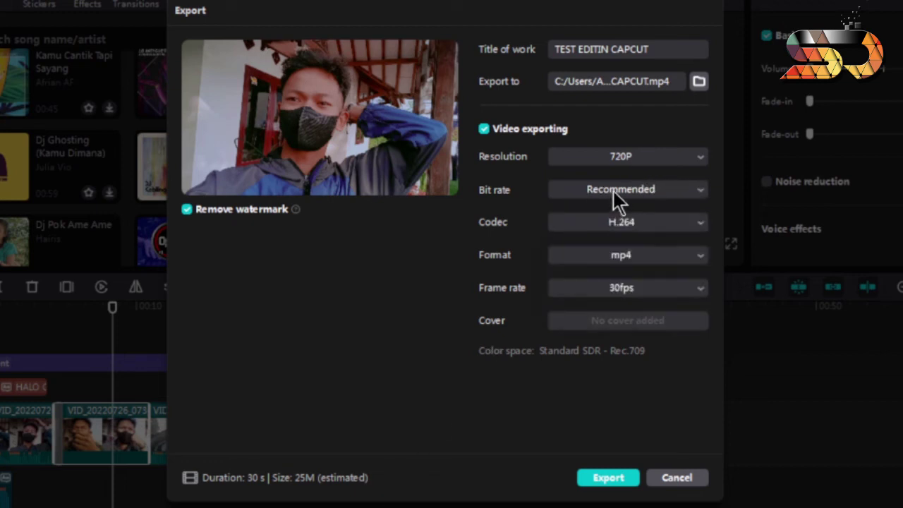
pyautogui.click(609, 225)
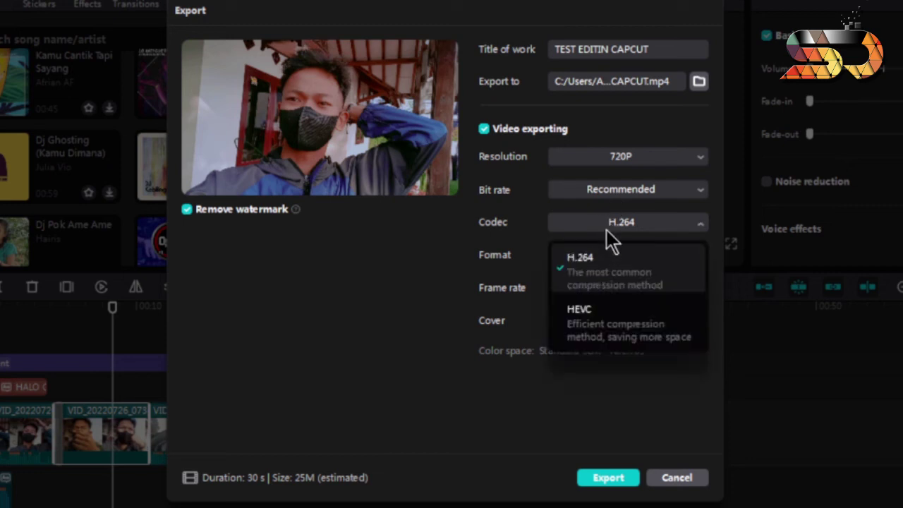
pyautogui.click(608, 226)
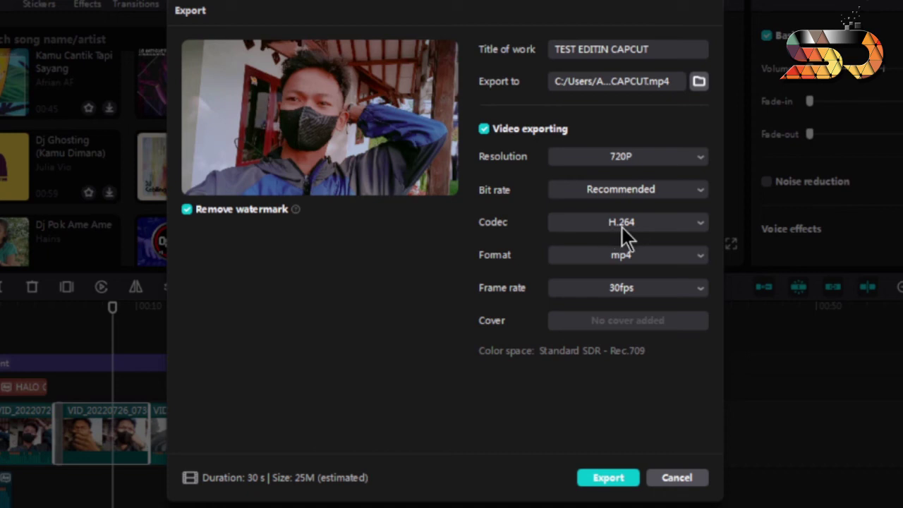
# Step: Choose a frame rate of 30fps and start exporting the video
pyautogui.click(626, 287)
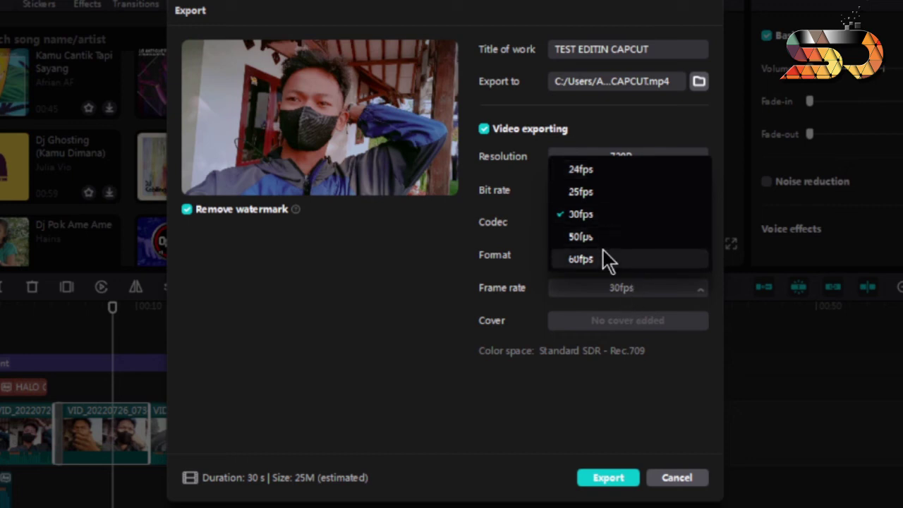
pyautogui.click(596, 213)
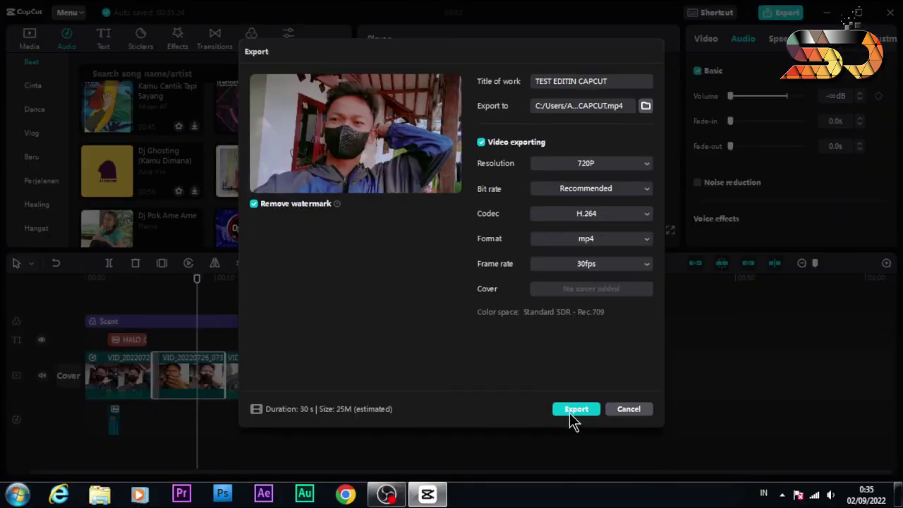
pyautogui.click(817, 376)
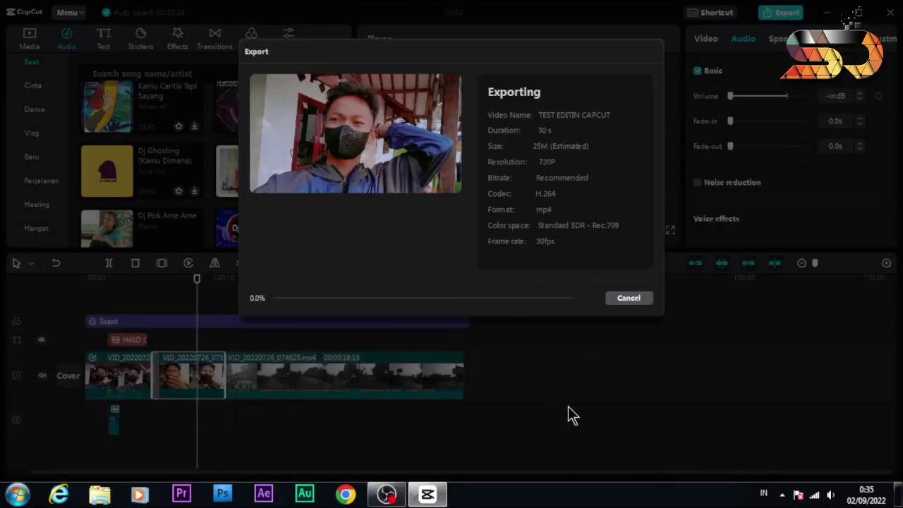